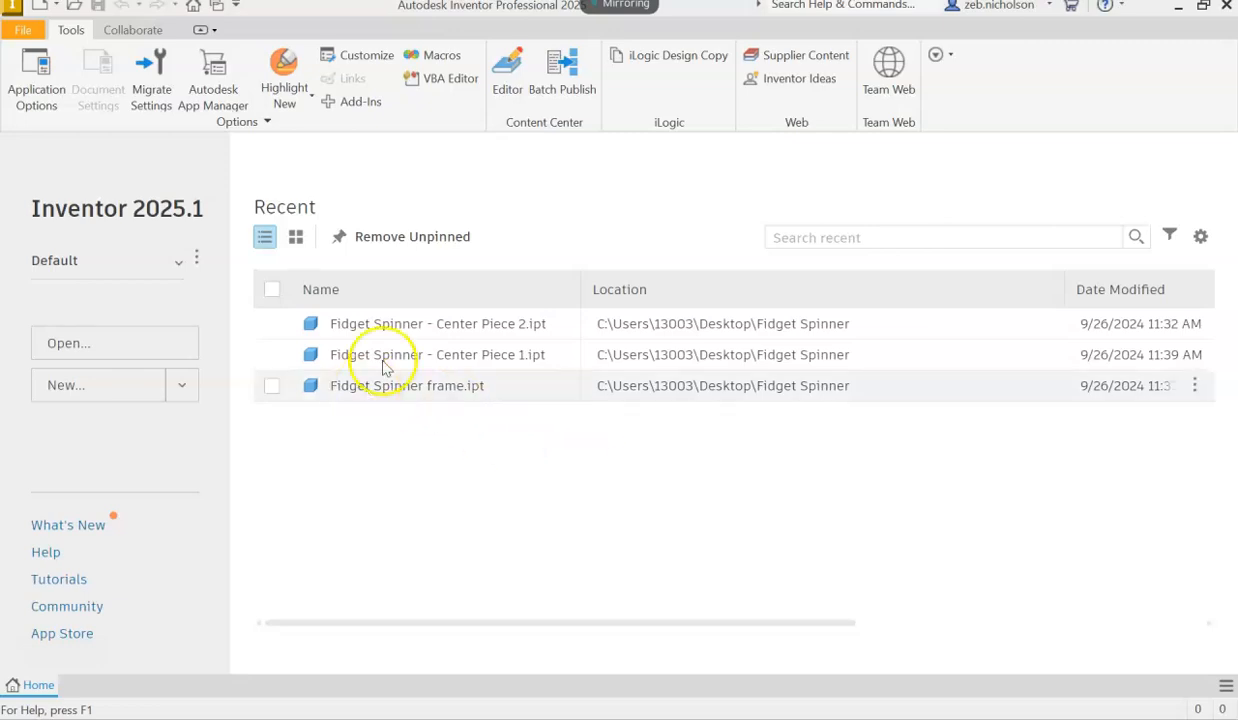
{"action": "left_click", "coordinate": [435, 166]}
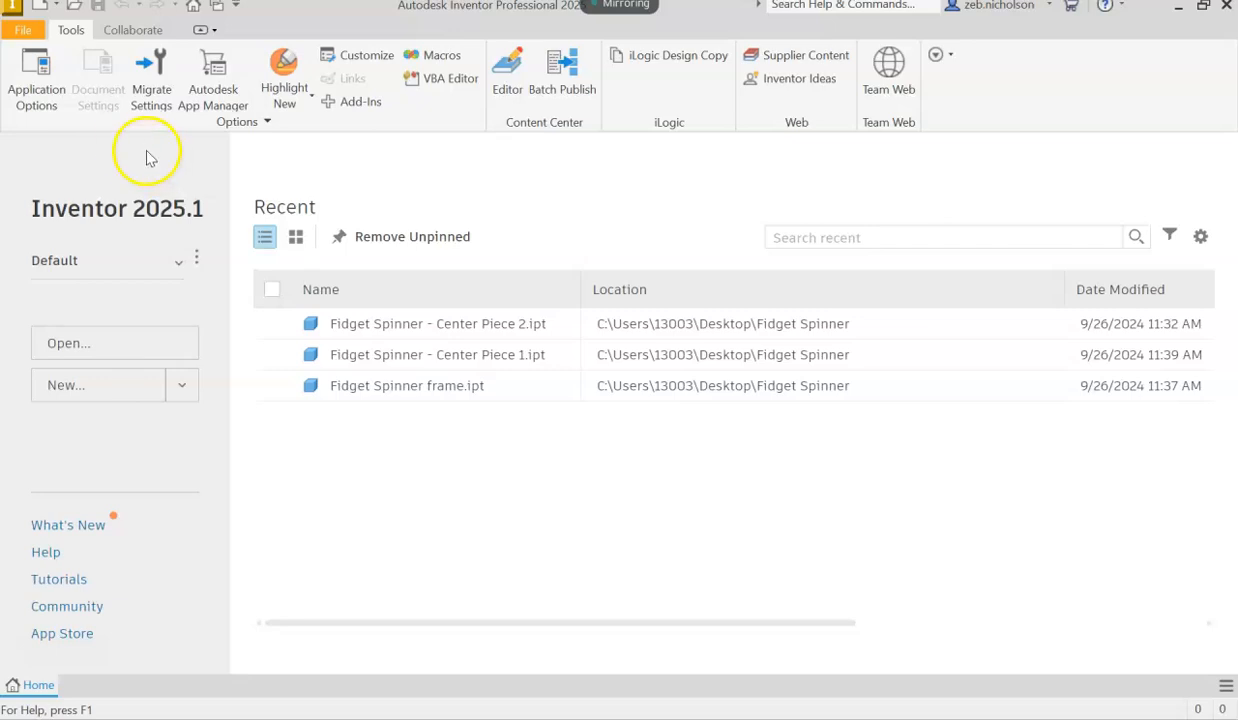
{"action": "left_click", "coordinate": [25, 33]}
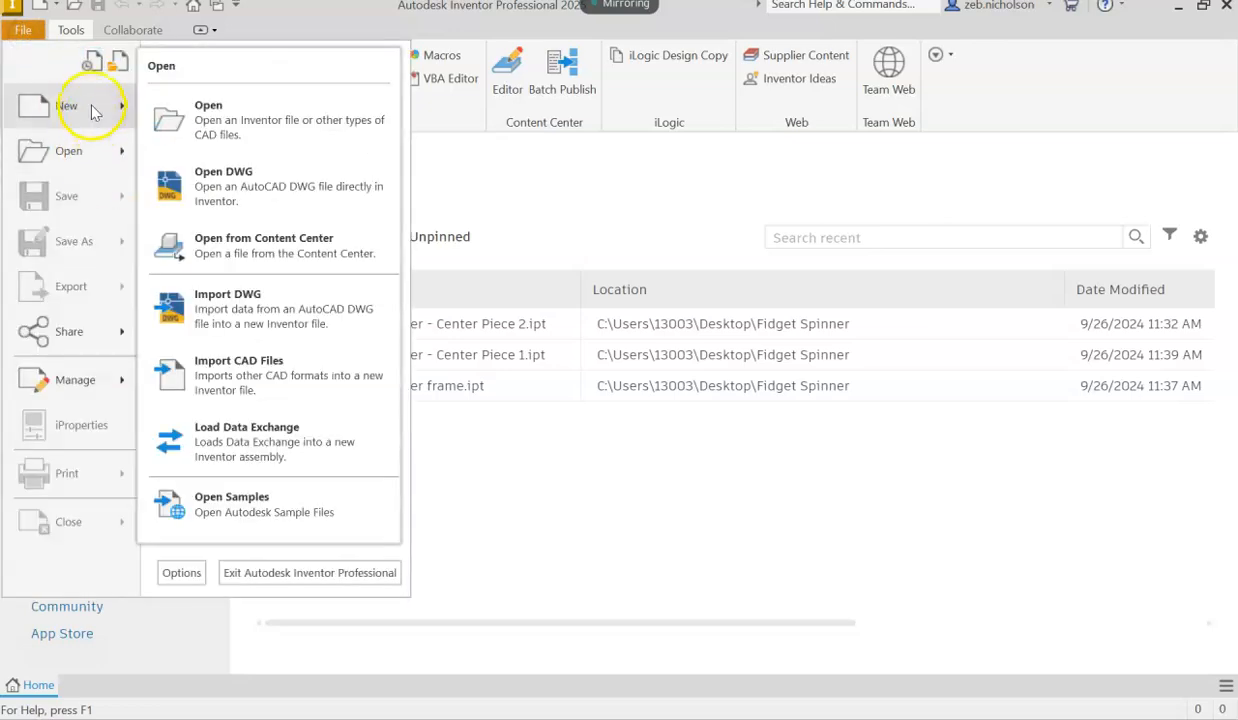
{"action": "mouse_move", "coordinate": [91, 110]}
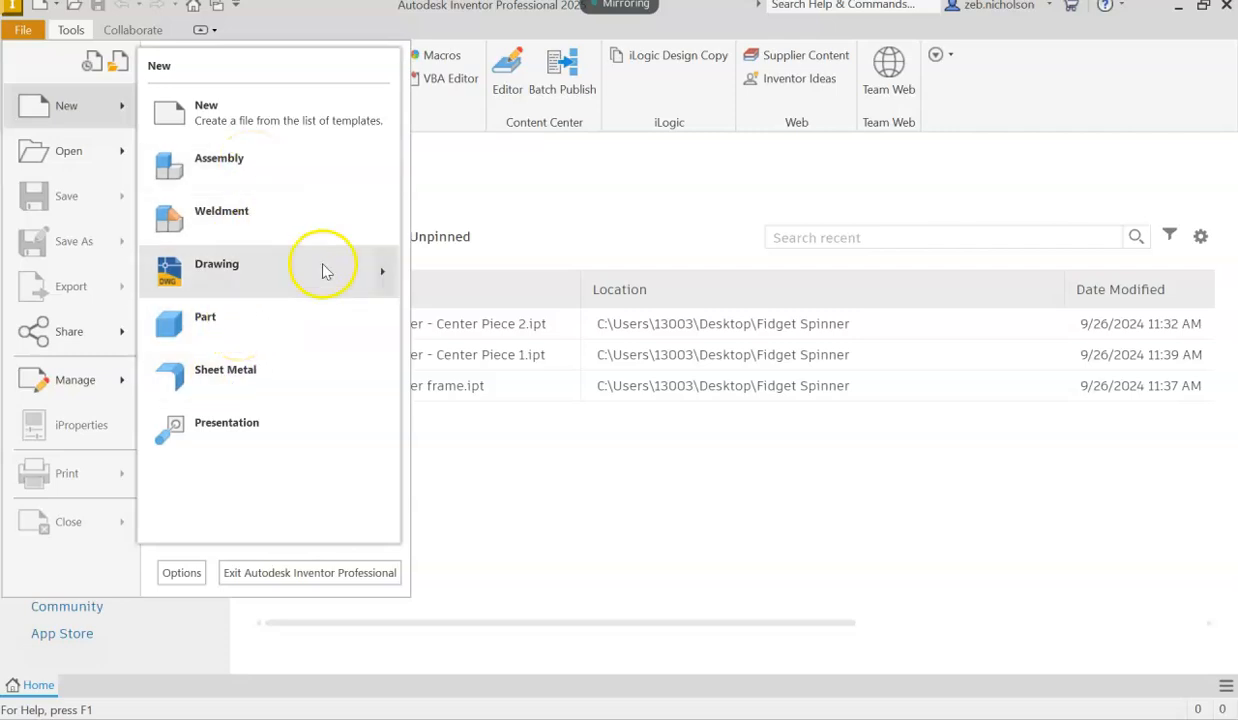
{"action": "mouse_move", "coordinate": [322, 270]}
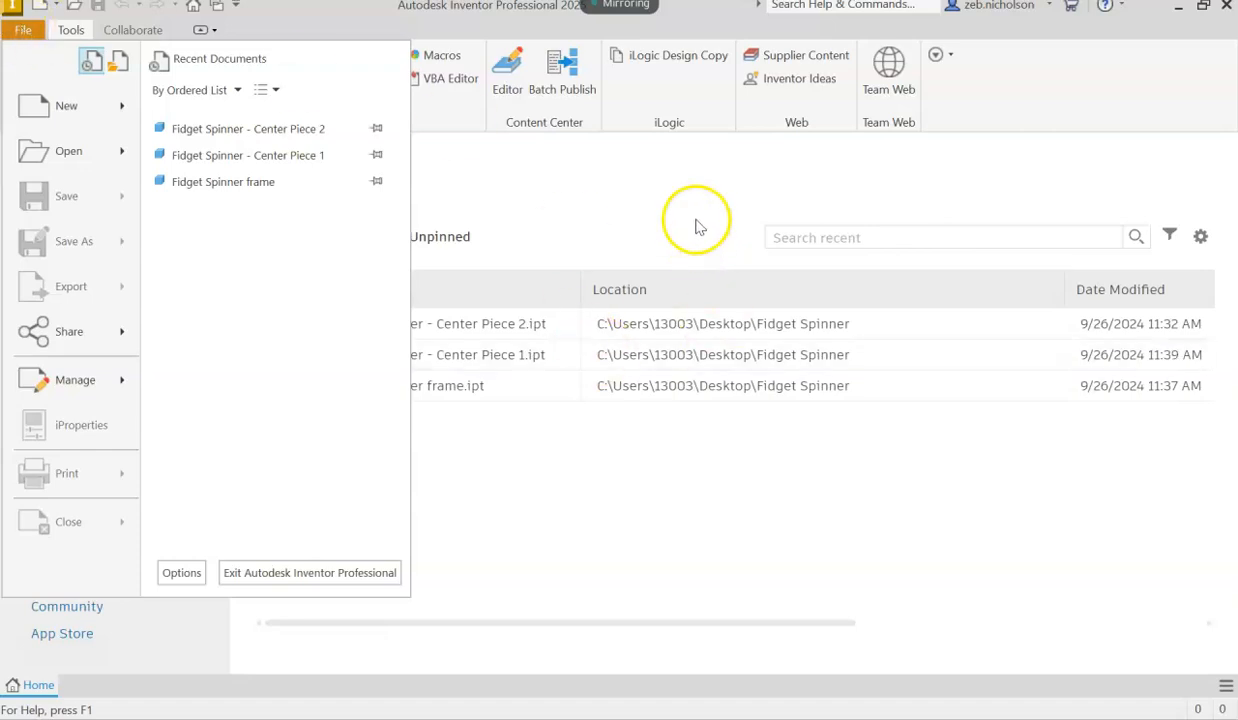
{"action": "left_click", "coordinate": [710, 160]}
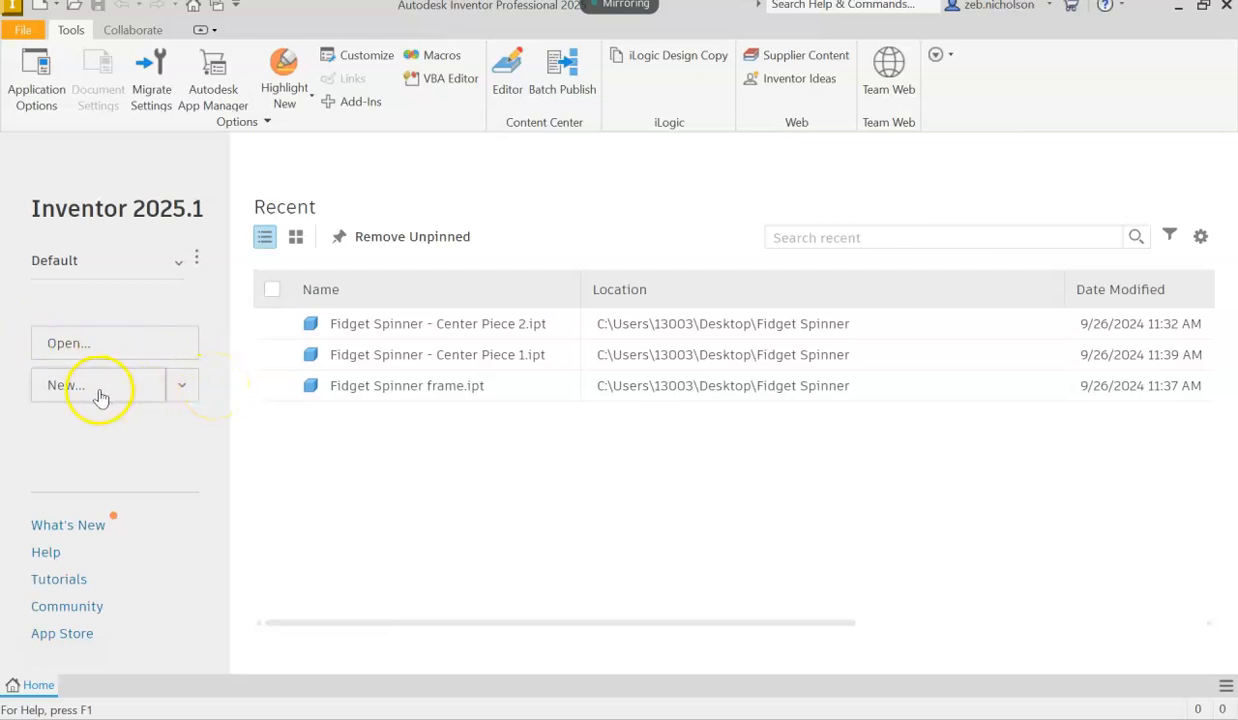
{"action": "left_click", "coordinate": [180, 386]}
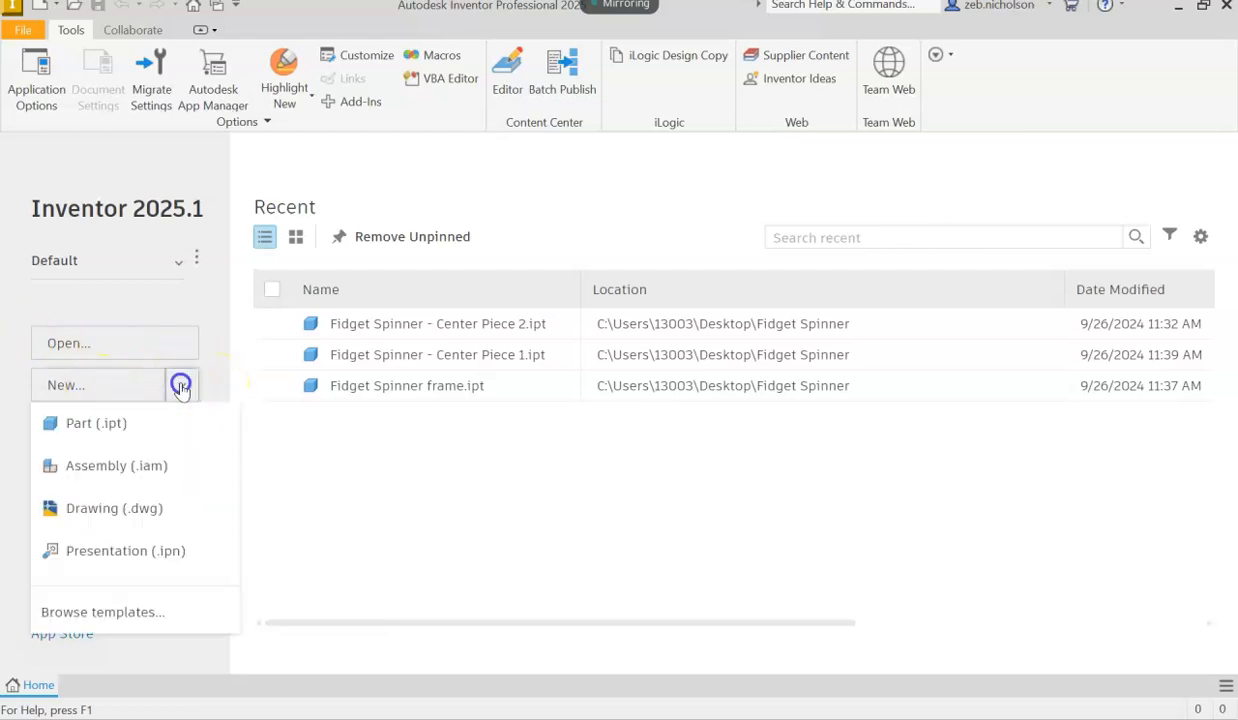
{"action": "left_click", "coordinate": [90, 424]}
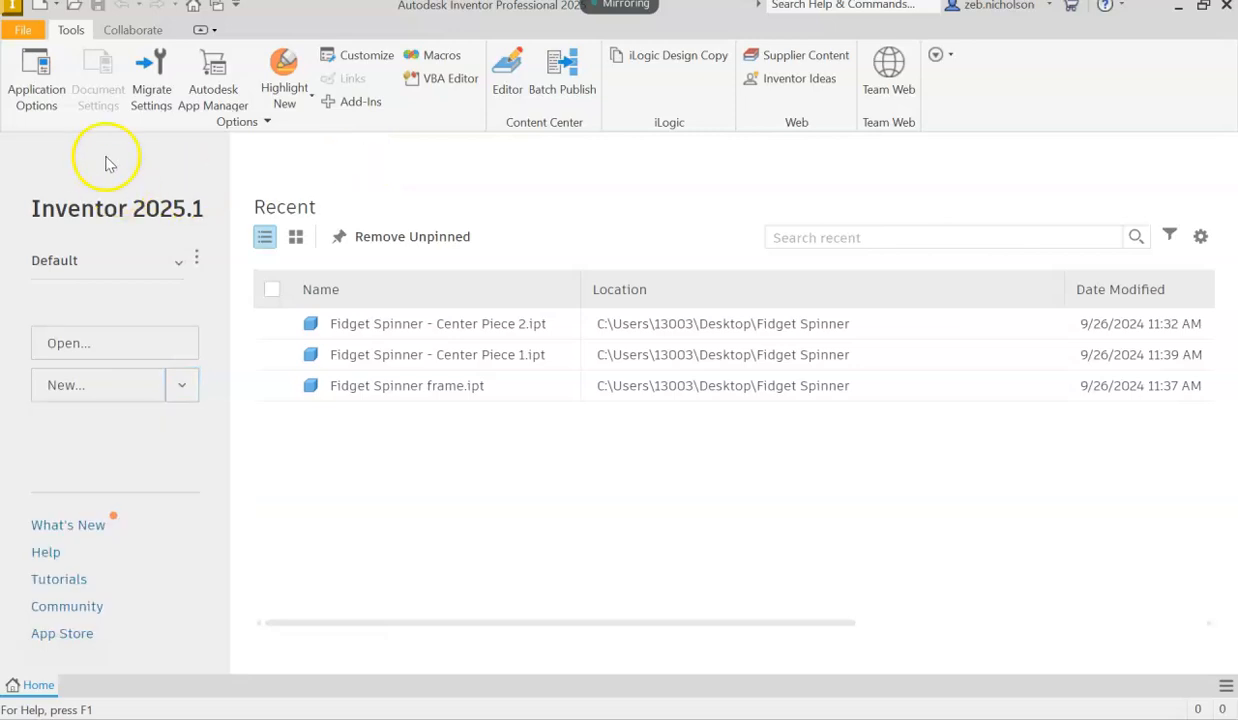
Step: Create a new part file from the default part template
{"action": "left_click", "coordinate": [56, 6]}
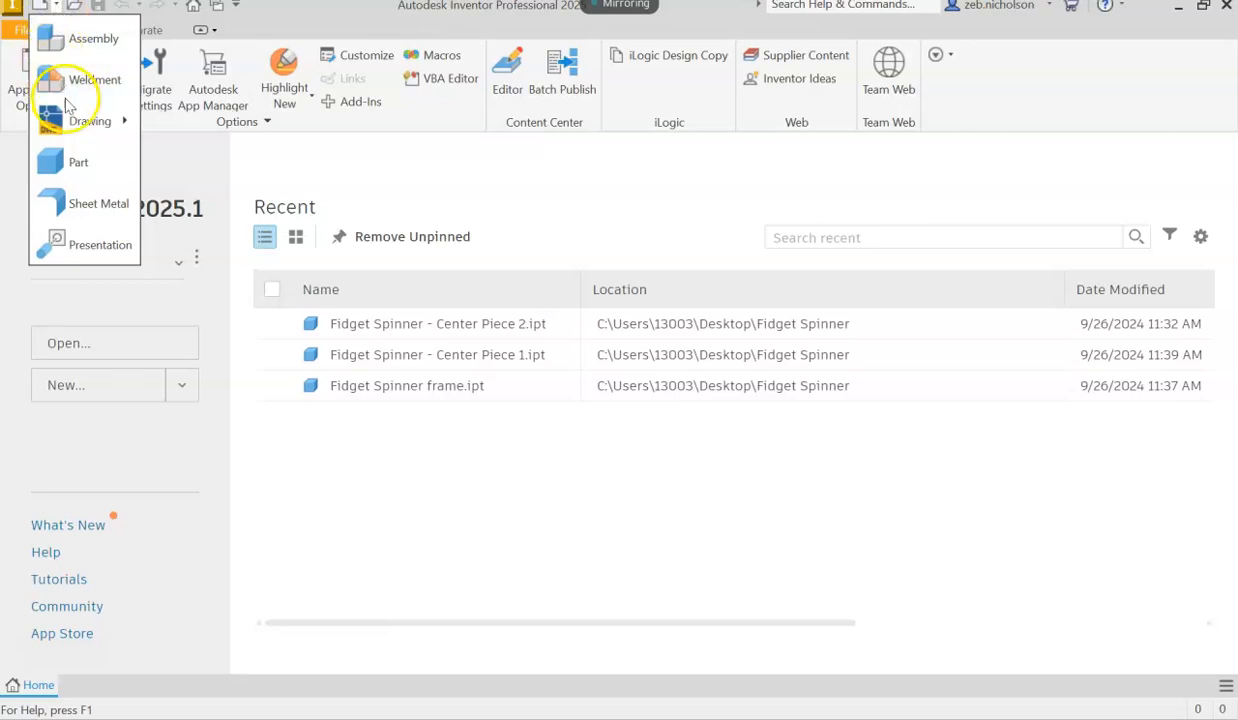
{"action": "left_click", "coordinate": [90, 164]}
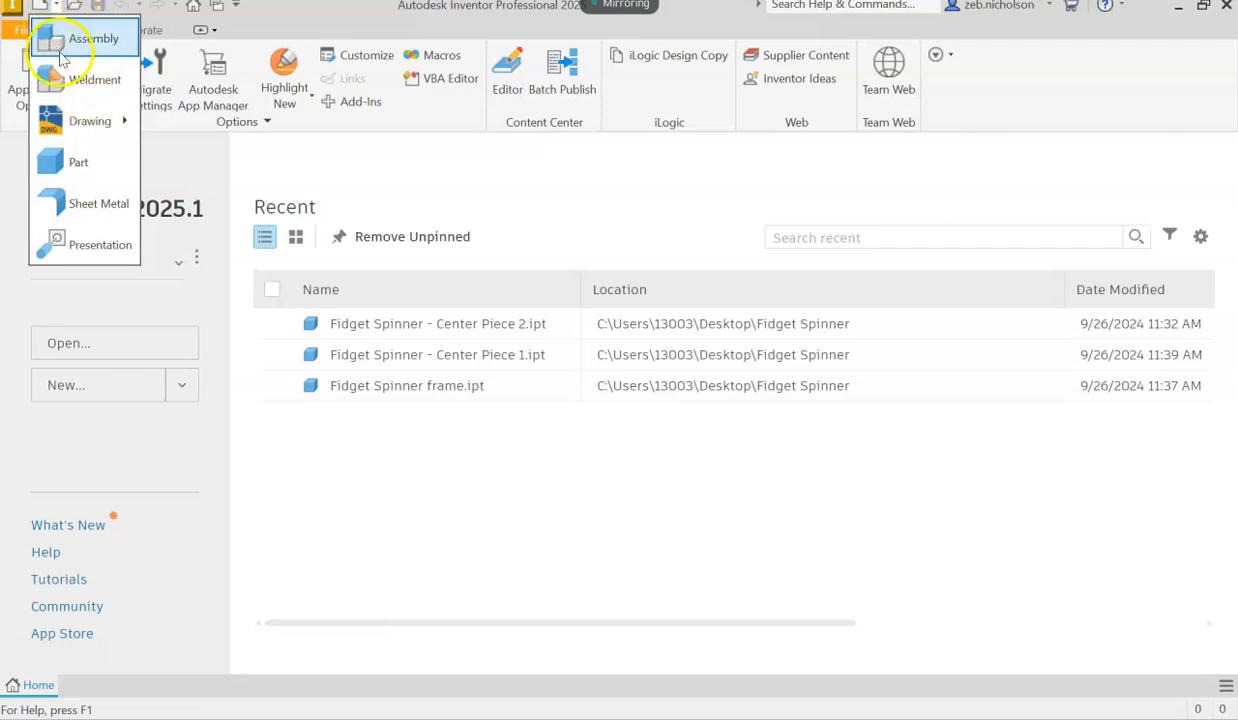
{"action": "left_click", "coordinate": [90, 164]}
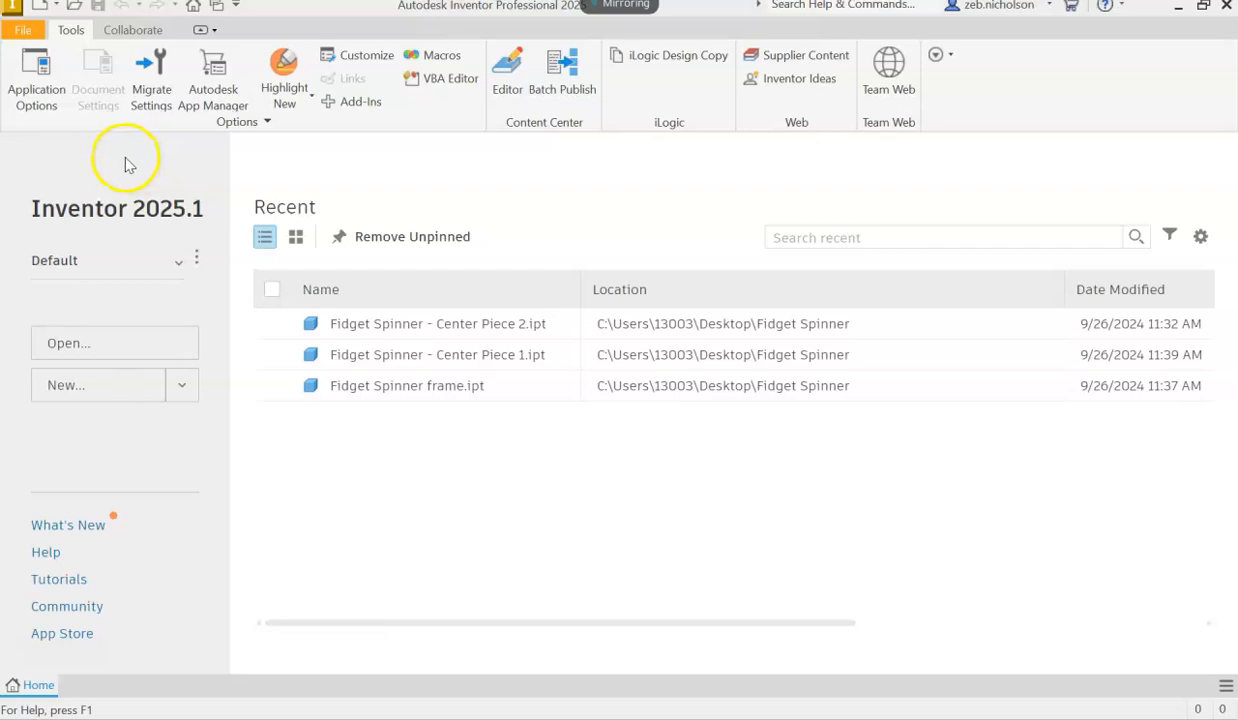
{"action": "left_click", "coordinate": [56, 6]}
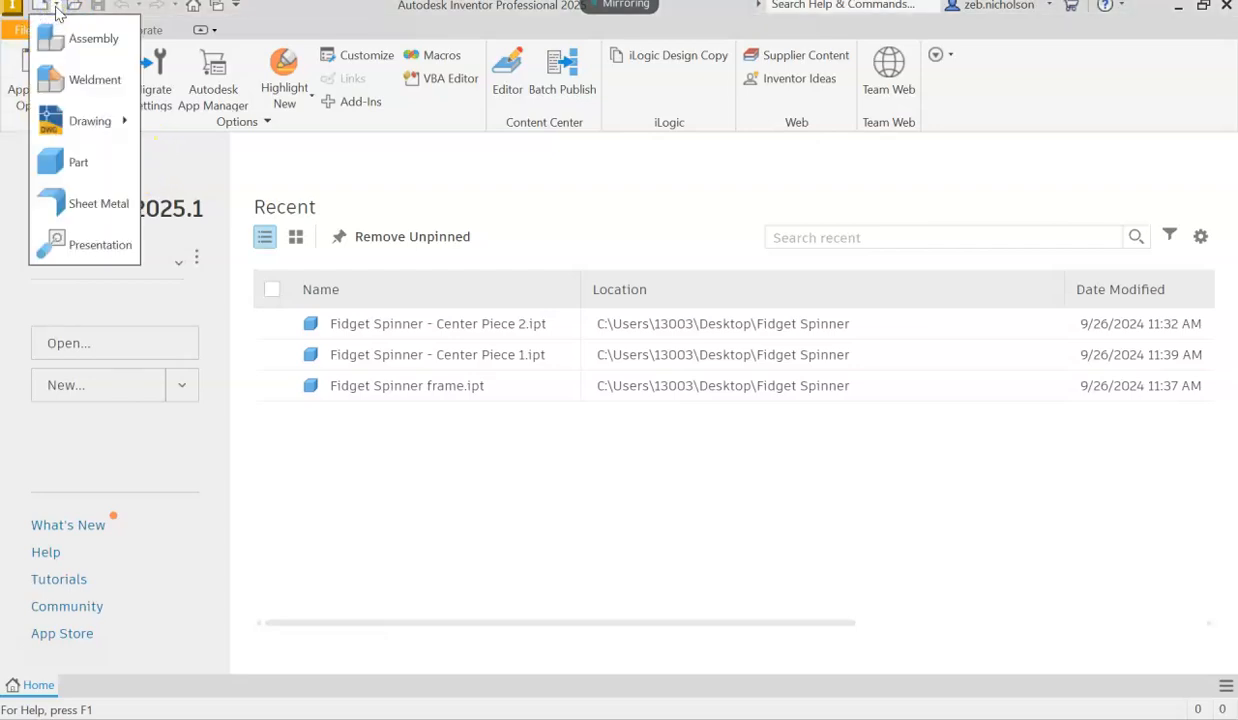
{"action": "left_click", "coordinate": [97, 173]}
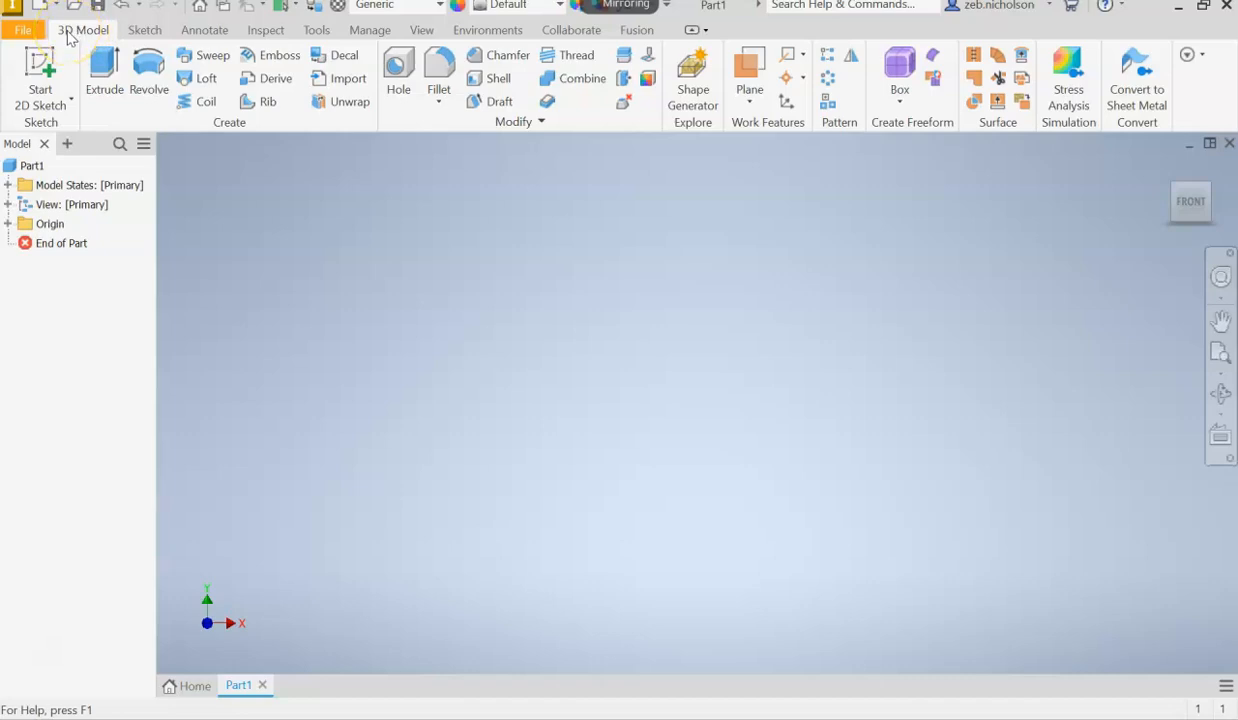
{"action": "left_click", "coordinate": [145, 30]}
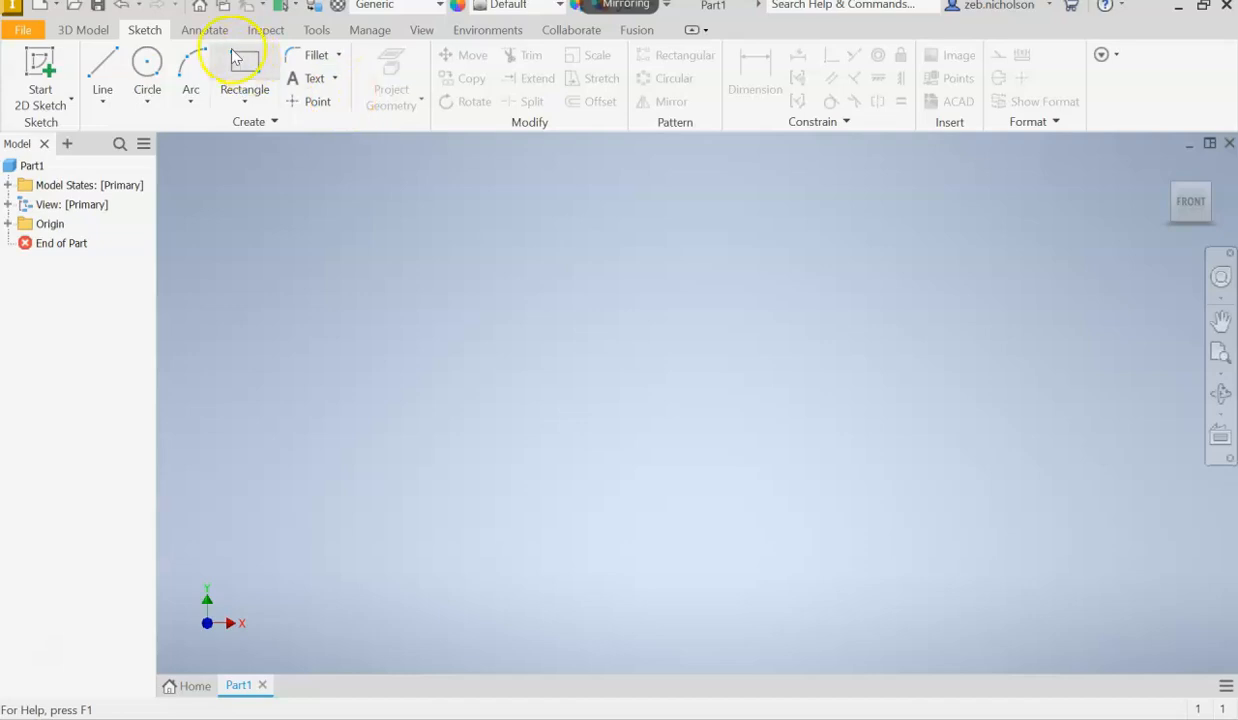
{"action": "left_click", "coordinate": [204, 30]}
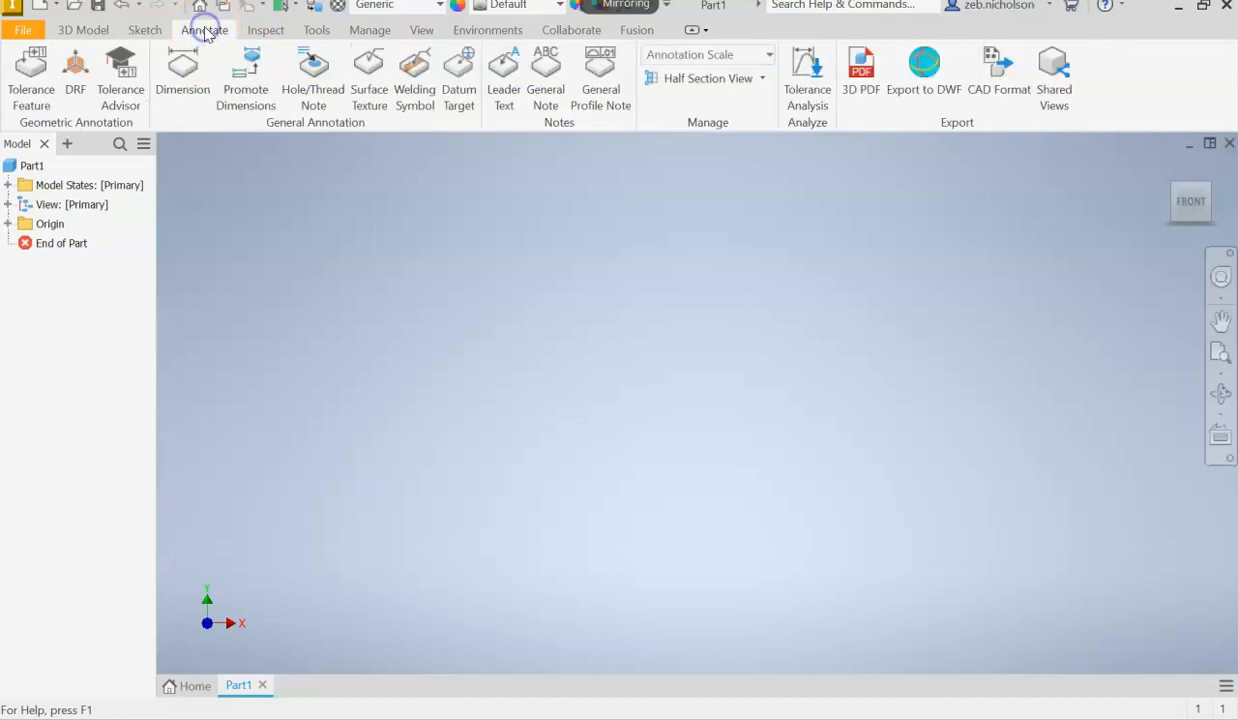
{"action": "left_click", "coordinate": [266, 30]}
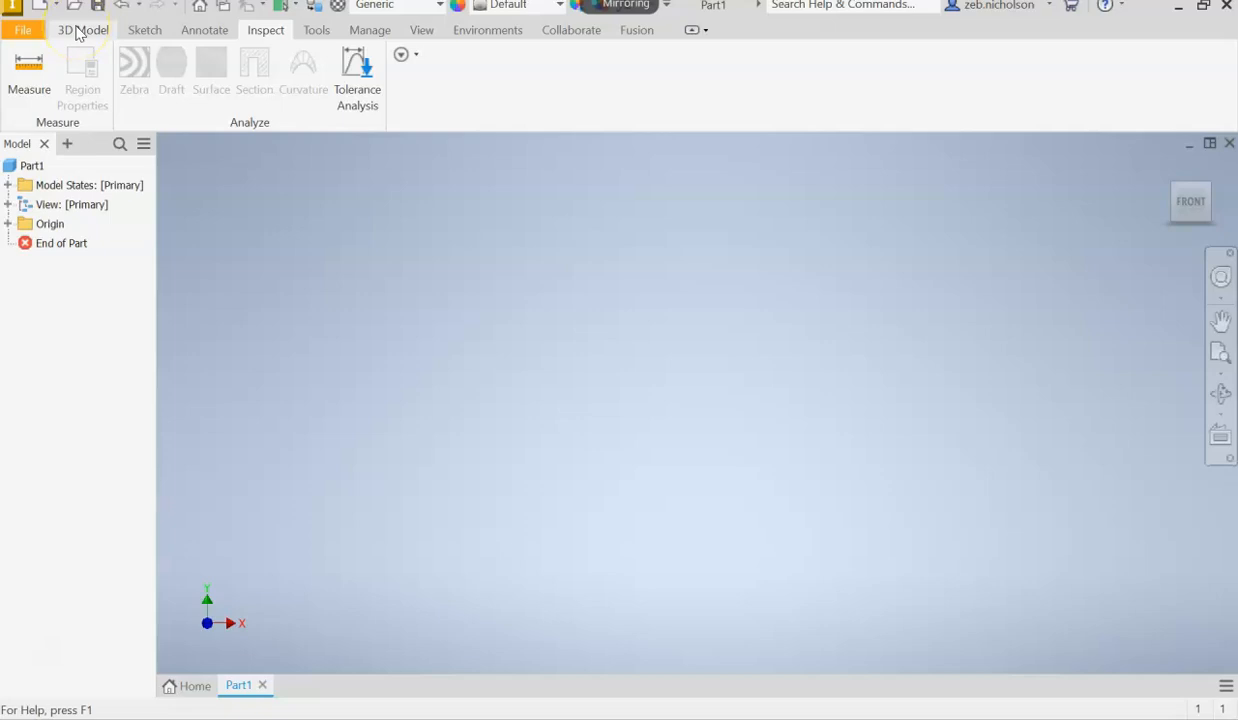
{"action": "left_click", "coordinate": [78, 34]}
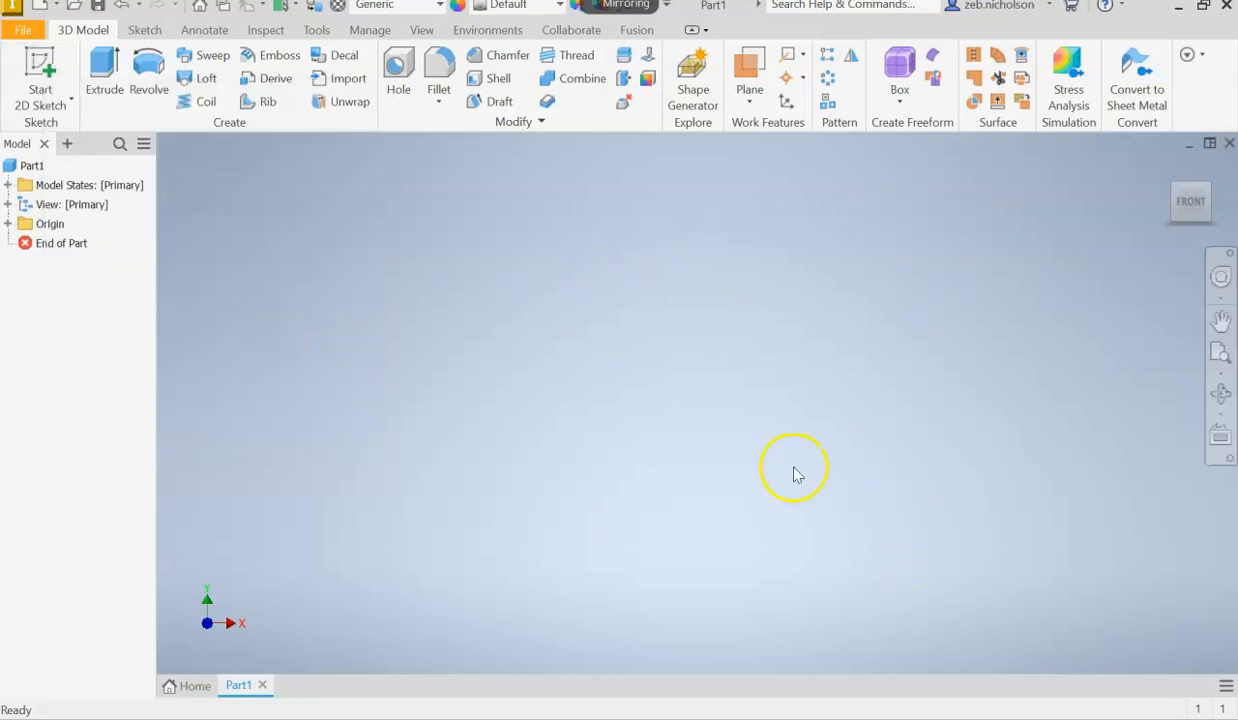
Step: Highlight the YZ, XZ and XY origin planes together, view them at an angle, and clear the selection
{"action": "left_click", "coordinate": [8, 224]}
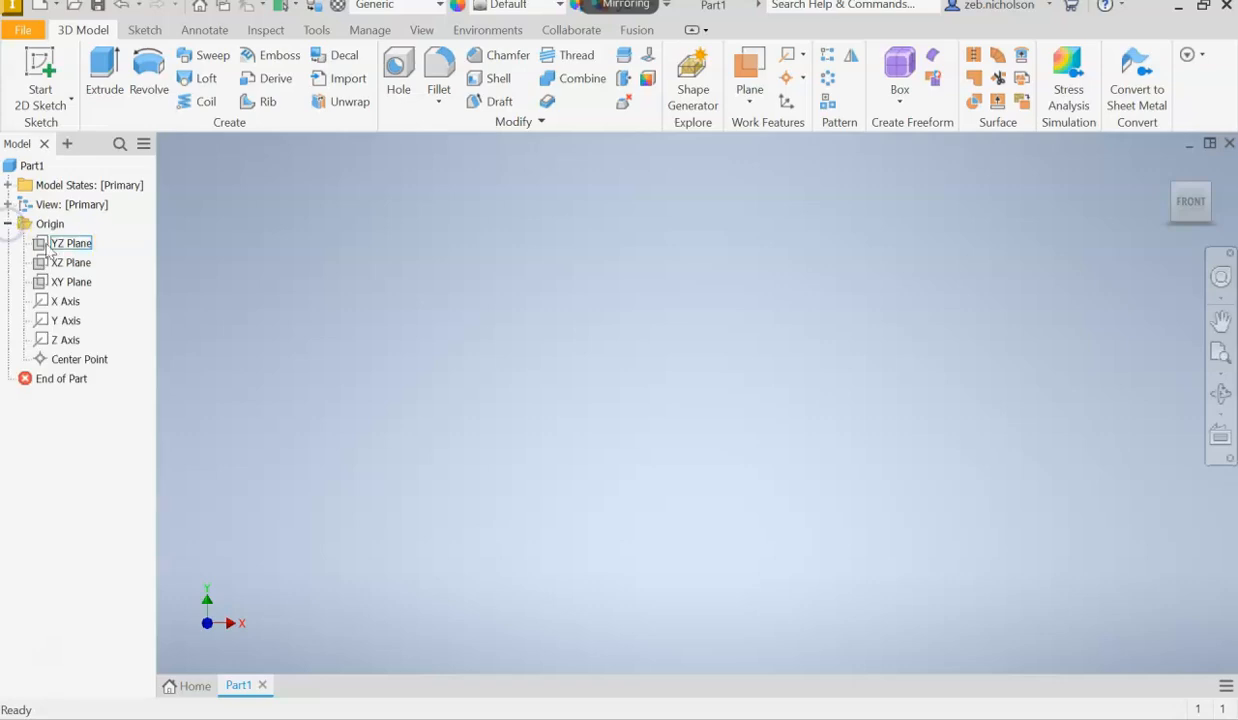
{"action": "left_click", "coordinate": [78, 243]}
{"action": "left_click", "coordinate": [75, 262], "text": "ctrl"}
{"action": "left_click", "coordinate": [72, 282], "text": "ctrl"}
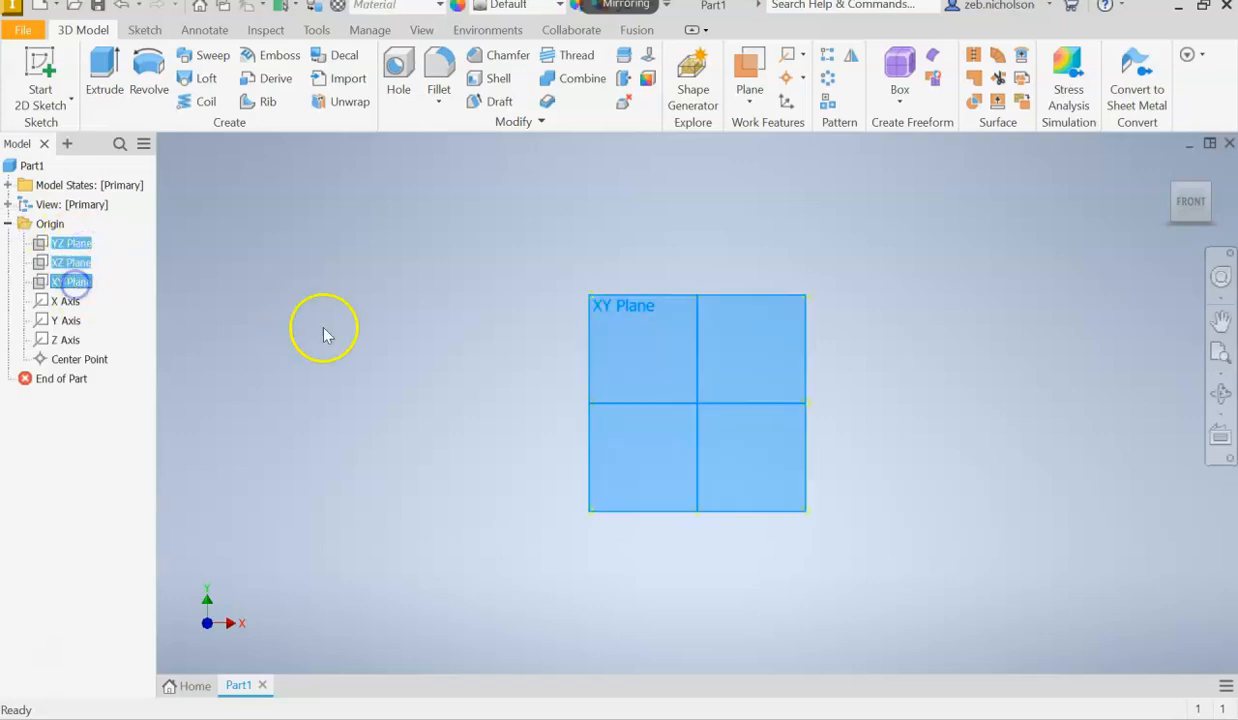
{"action": "mouse_move", "coordinate": [439, 351]}
{"action": "middle_mouse_down"}
{"action": "mouse_move", "coordinate": [401, 365]}
{"action": "mouse_move", "coordinate": [425, 354]}
{"action": "mouse_move", "coordinate": [489, 372]}
{"action": "mouse_move", "coordinate": [531, 364]}
{"action": "mouse_move", "coordinate": [540, 386]}
{"action": "mouse_move", "coordinate": [531, 362]}
{"action": "mouse_move", "coordinate": [517, 359]}
{"action": "mouse_move", "coordinate": [514, 387]}
{"action": "mouse_move", "coordinate": [533, 392]}
{"action": "mouse_move", "coordinate": [519, 359]}
{"action": "mouse_move", "coordinate": [510, 372]}
{"action": "middle_mouse_up"}
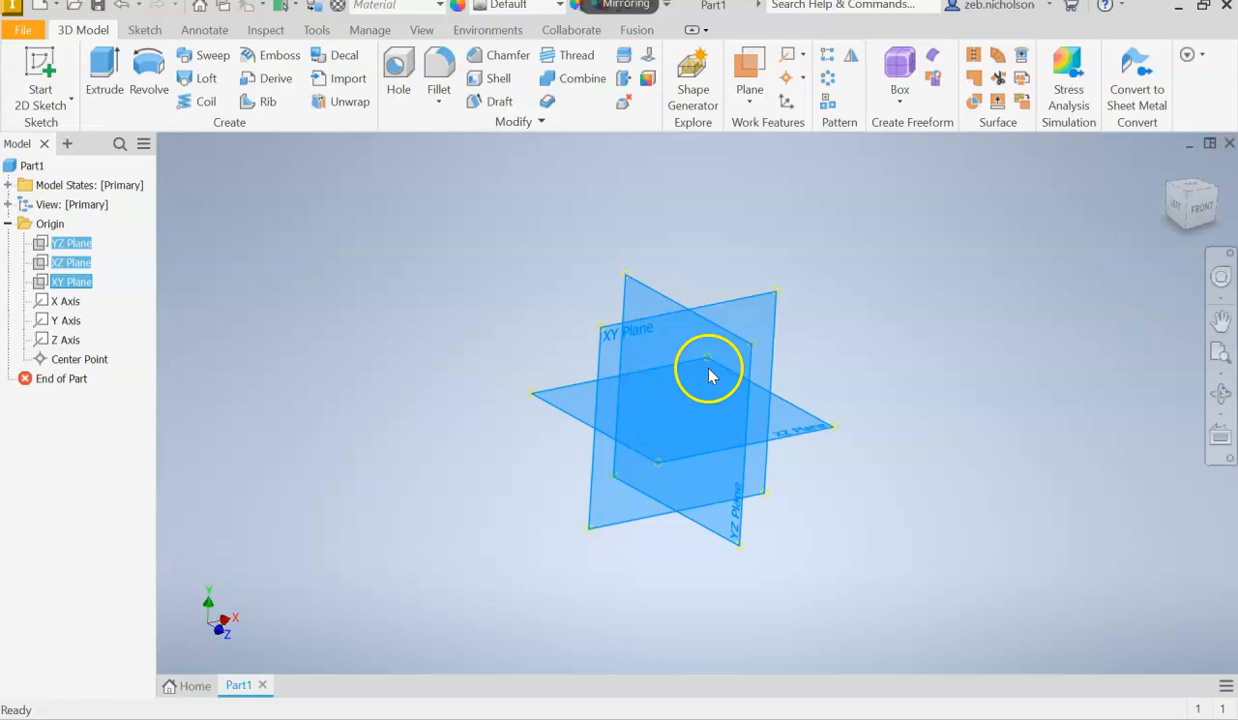
{"action": "left_click", "coordinate": [243, 268]}
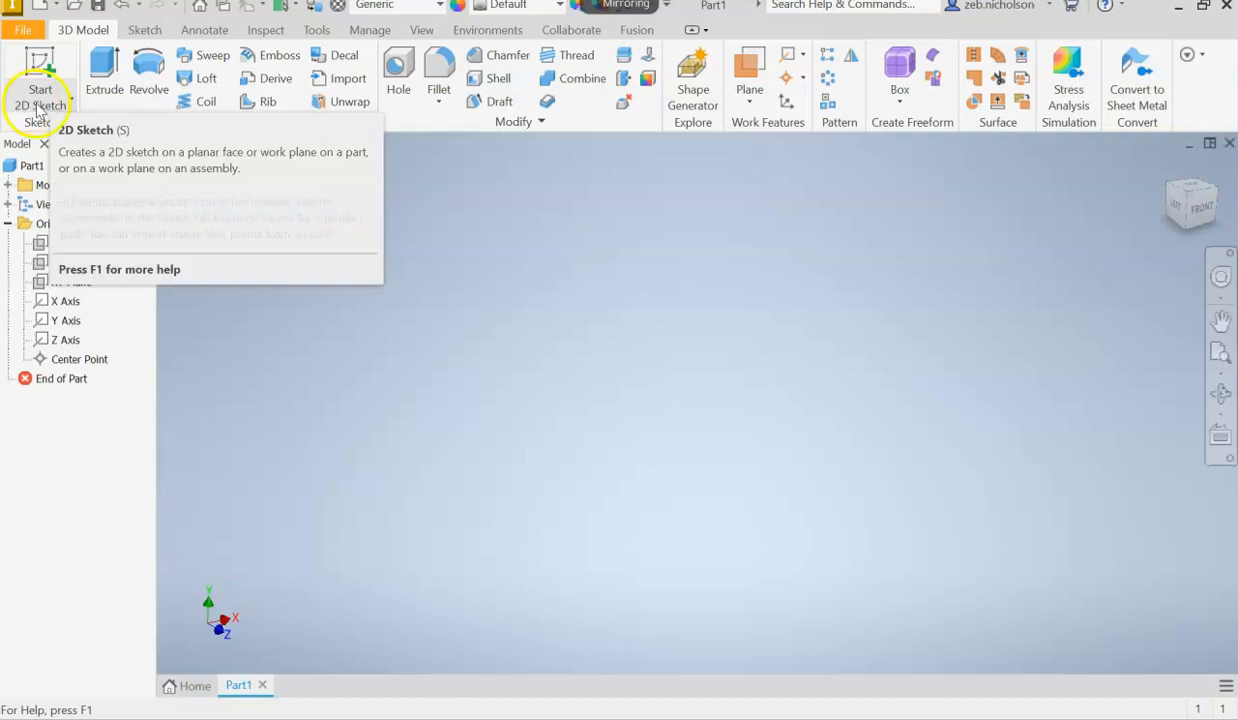
Step: Start a new 2D sketch on the XY plane
{"action": "left_click", "coordinate": [40, 88]}
{"action": "left_click", "coordinate": [72, 97]}
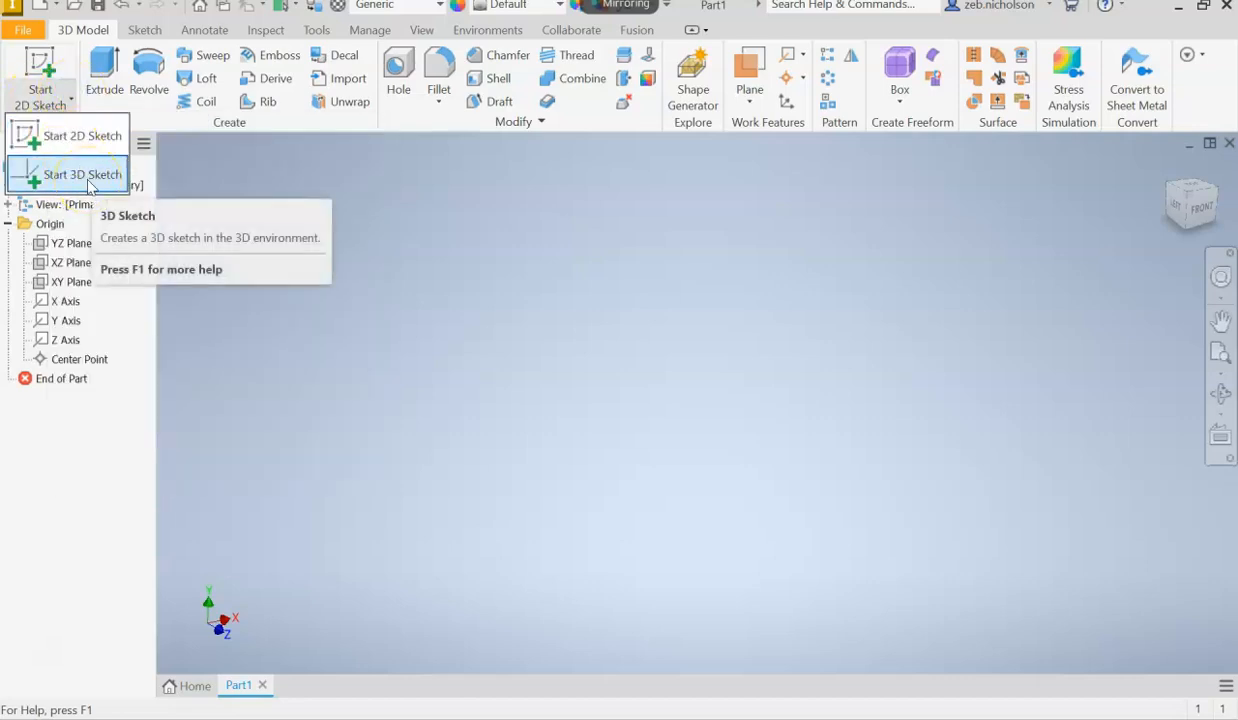
{"action": "left_click", "coordinate": [70, 99]}
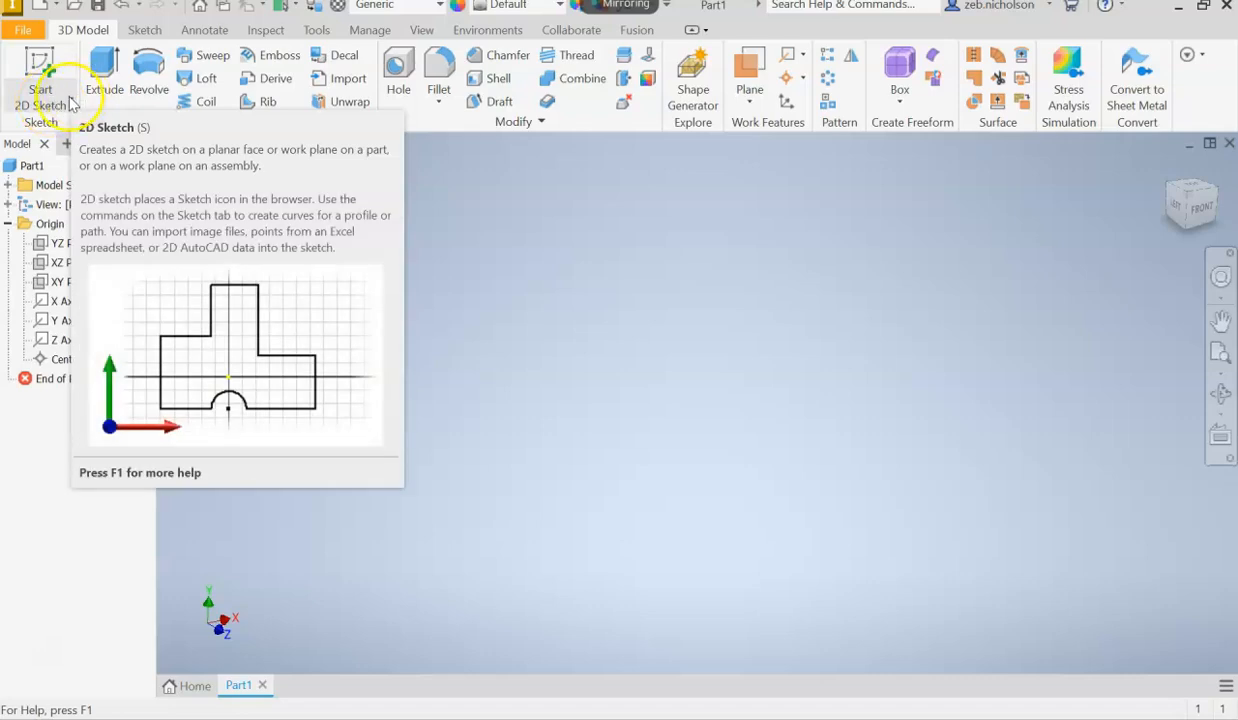
{"action": "left_click", "coordinate": [70, 100]}
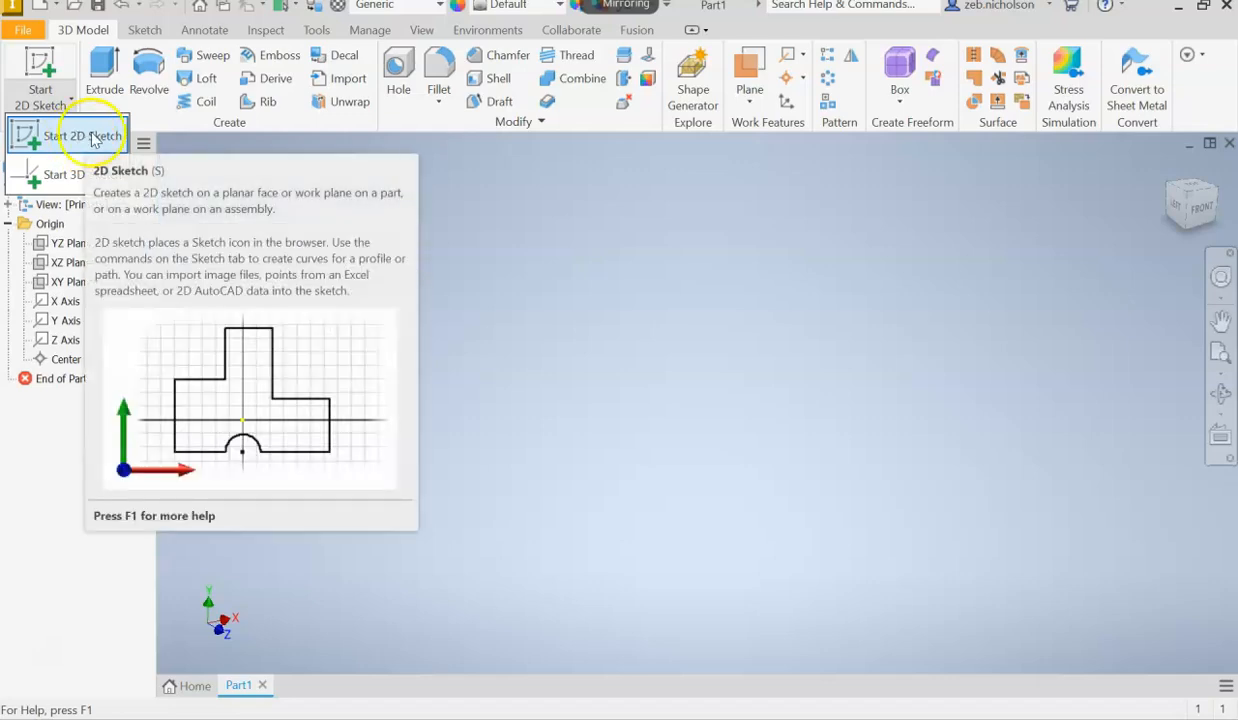
{"action": "left_click", "coordinate": [78, 139]}
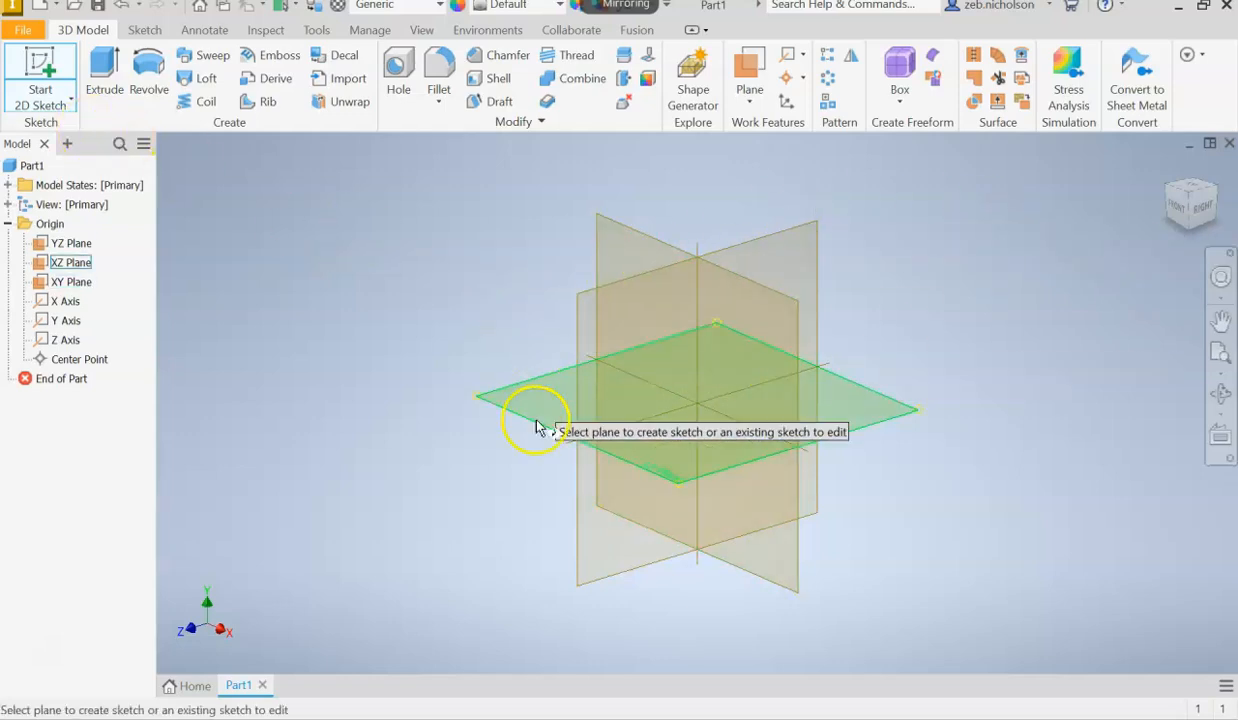
{"action": "left_click", "coordinate": [1009, 313]}
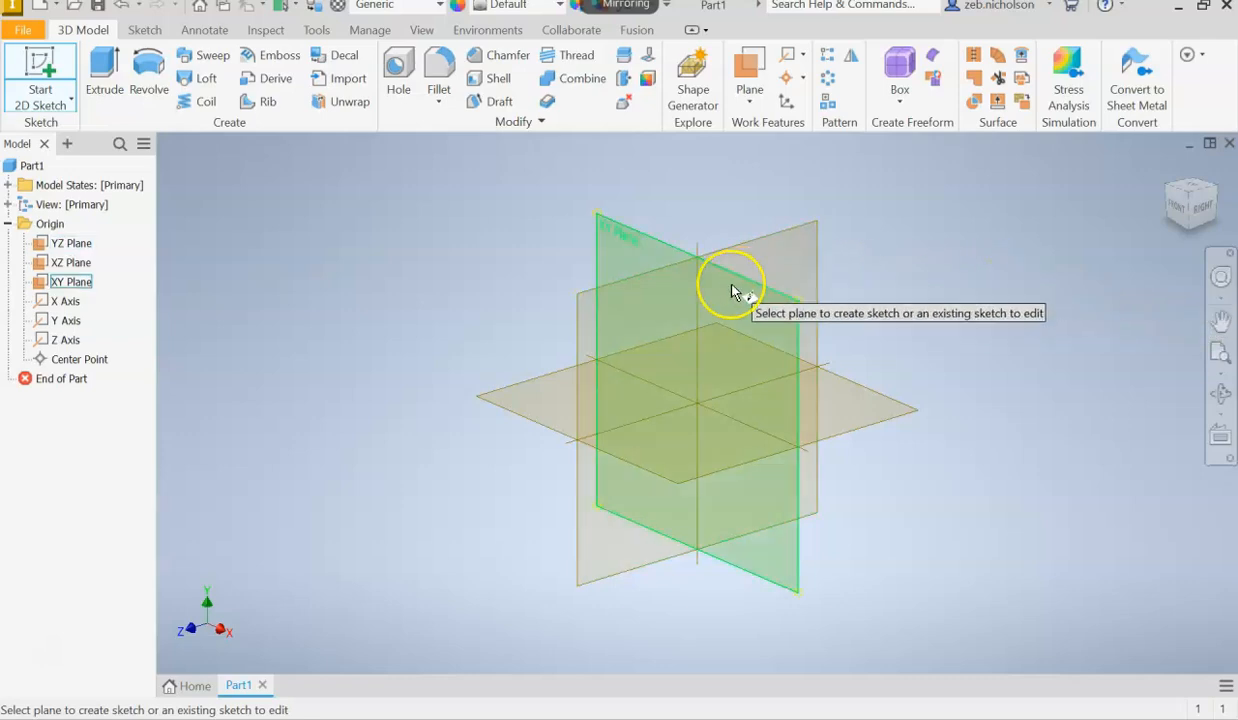
{"action": "left_click", "coordinate": [630, 240]}
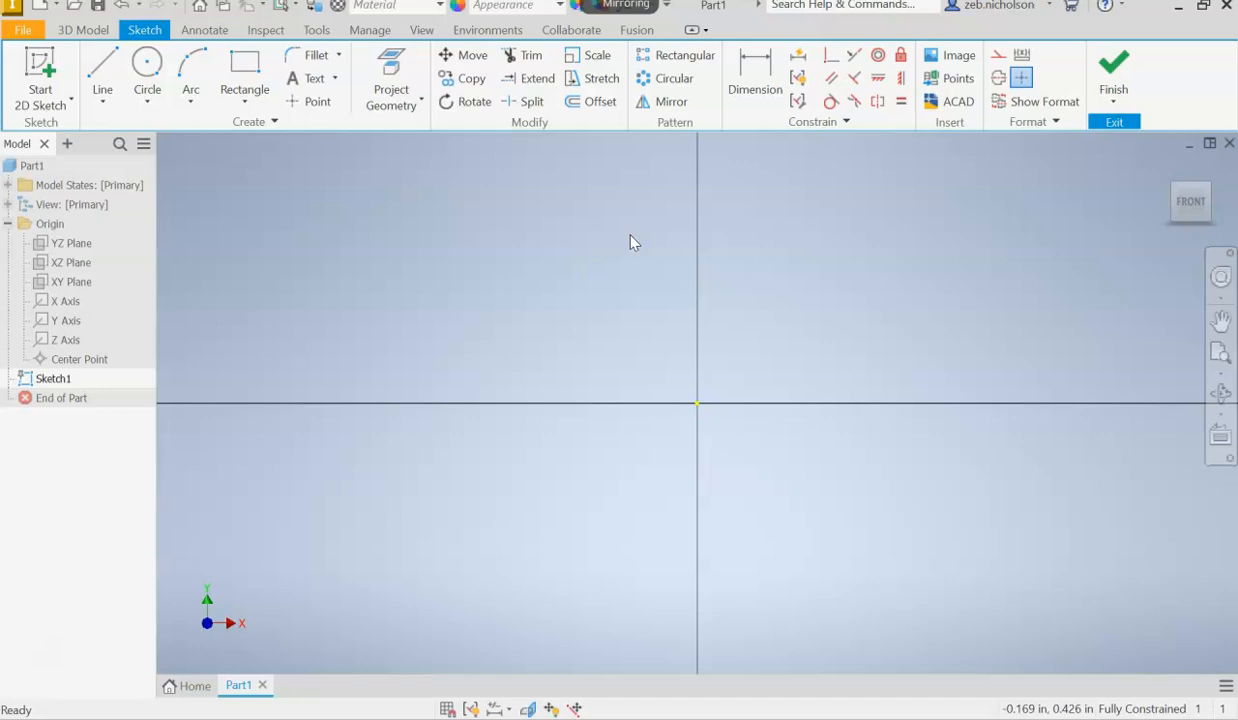
{"action": "scroll", "coordinate": [654, 332], "scroll_direction": "up", "scroll_amount": 4}
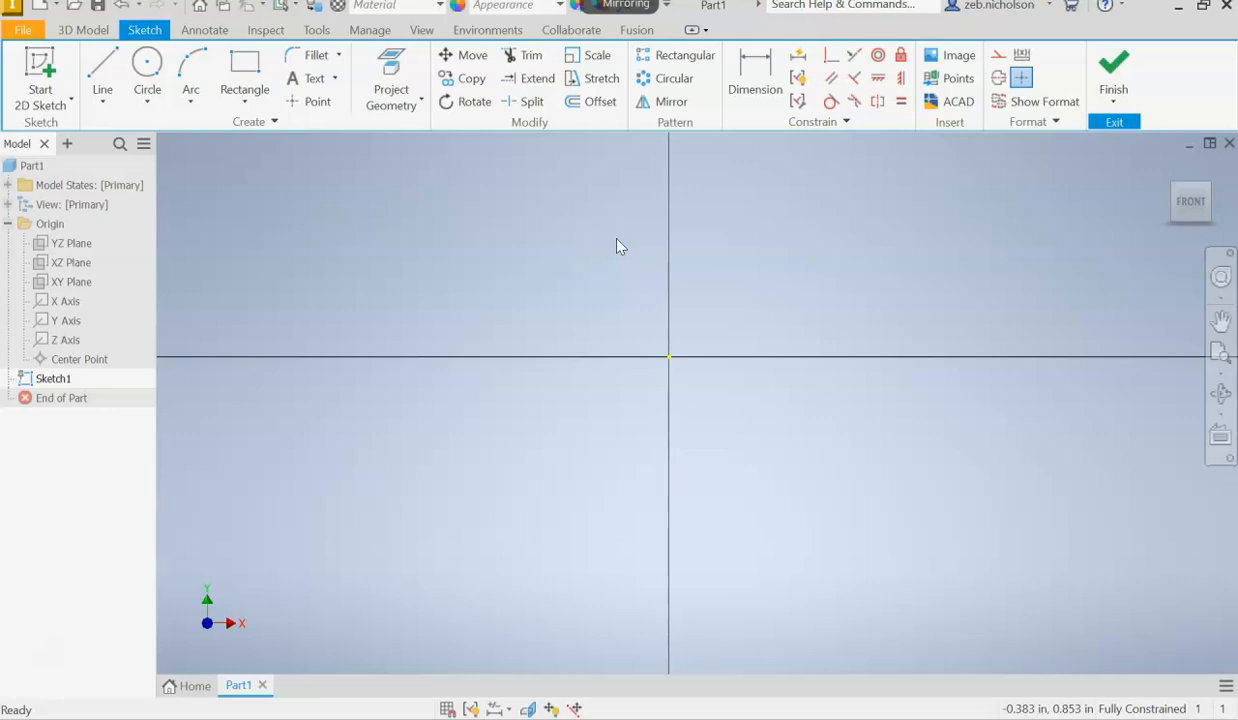
{"action": "left_click", "coordinate": [661, 257]}
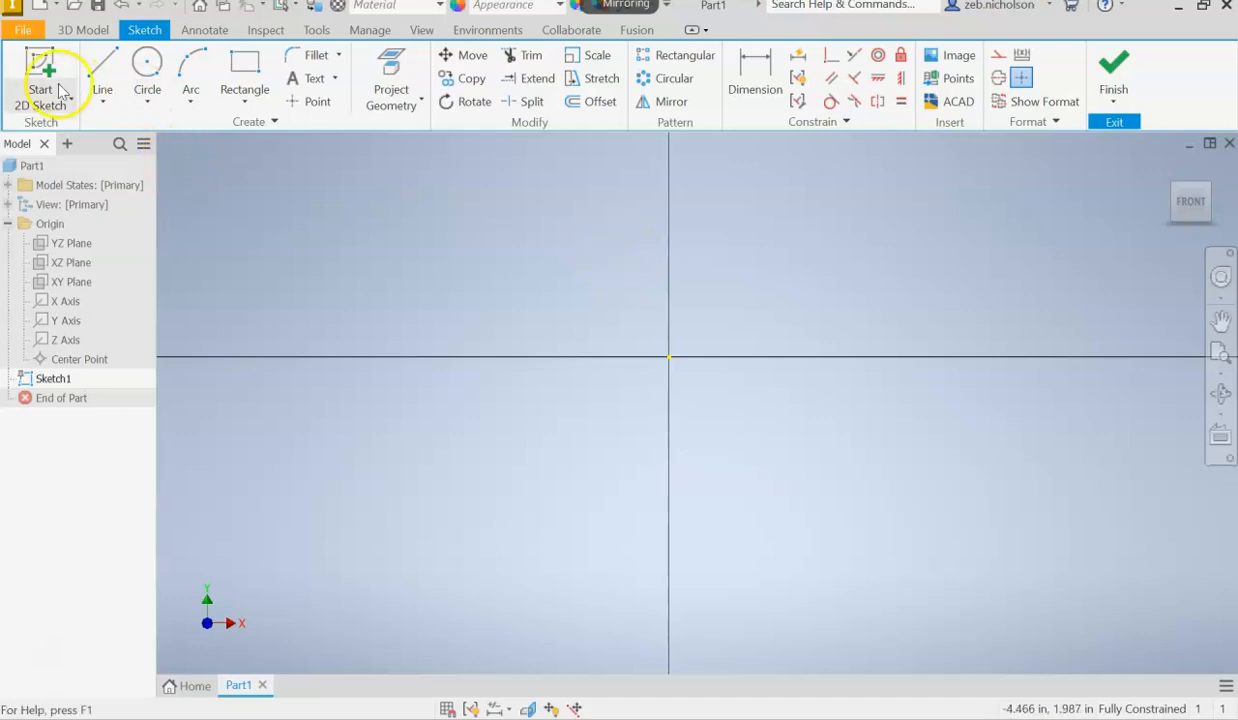
{"action": "left_click", "coordinate": [144, 32]}
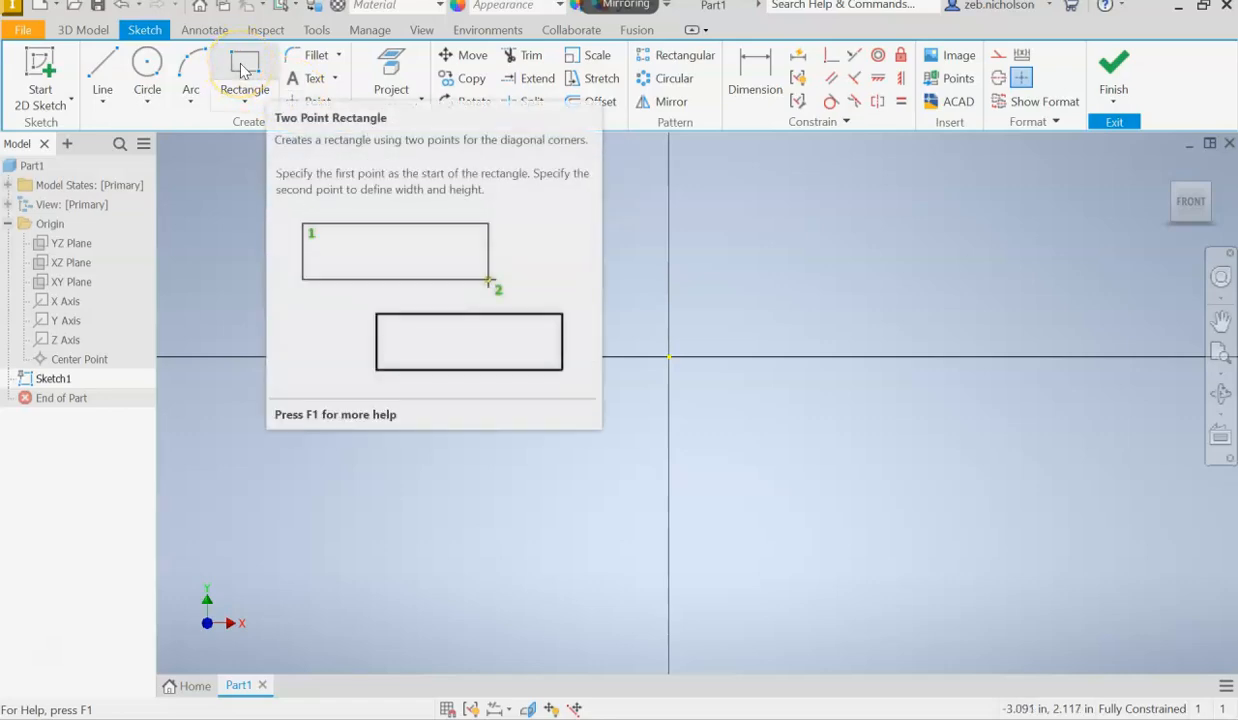
{"action": "left_click", "coordinate": [243, 100]}
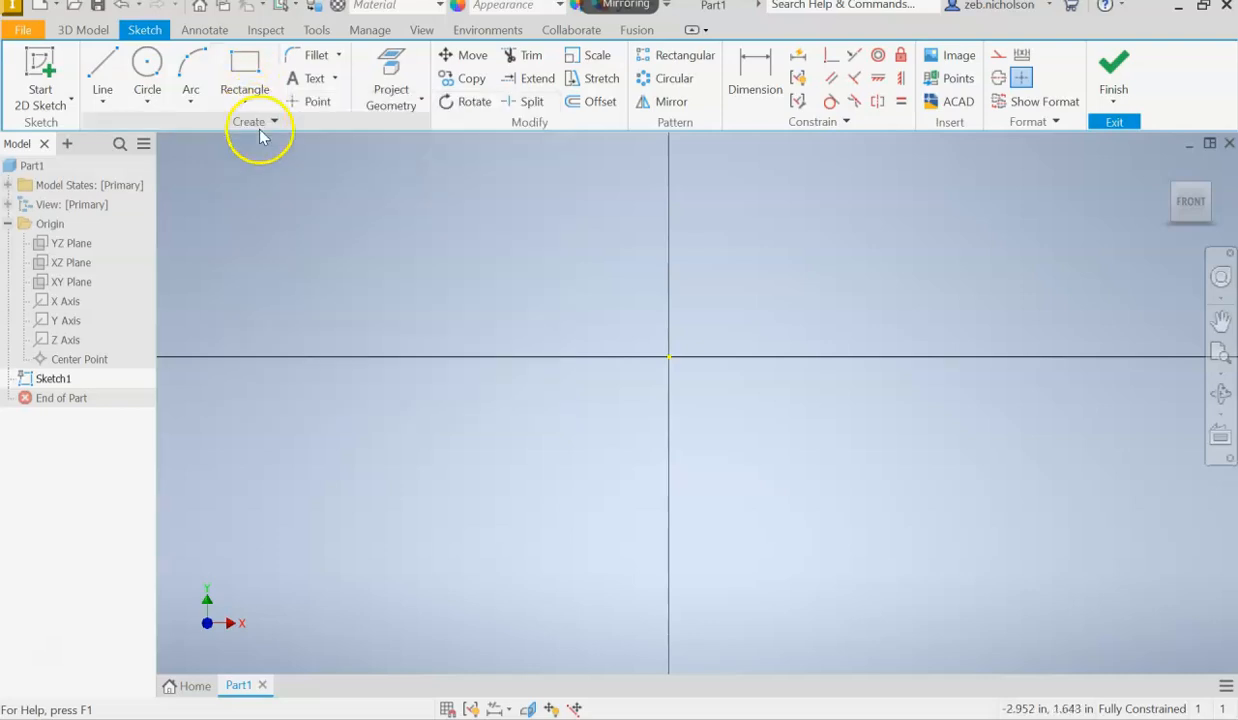
{"action": "left_click", "coordinate": [245, 72]}
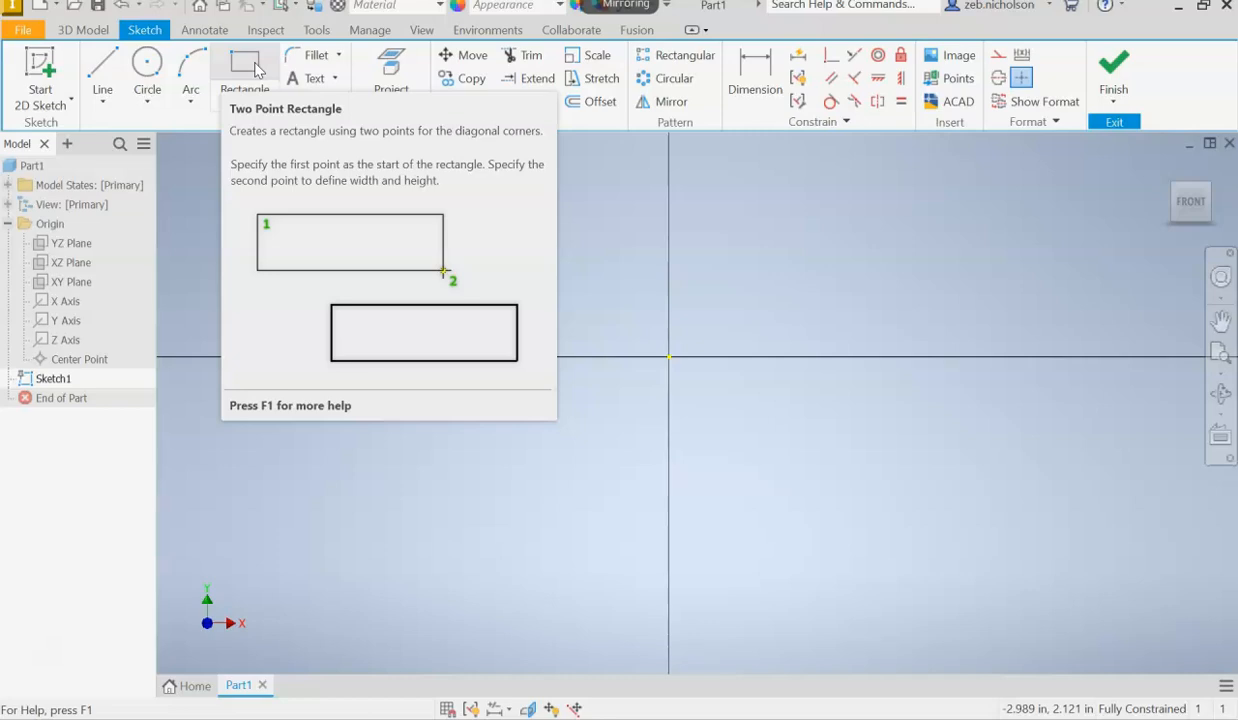
Step: Sketch a two-point rectangle from the origin up and to the right, about 2.37 in wide and 1.21 in high
{"action": "left_click", "coordinate": [257, 70]}
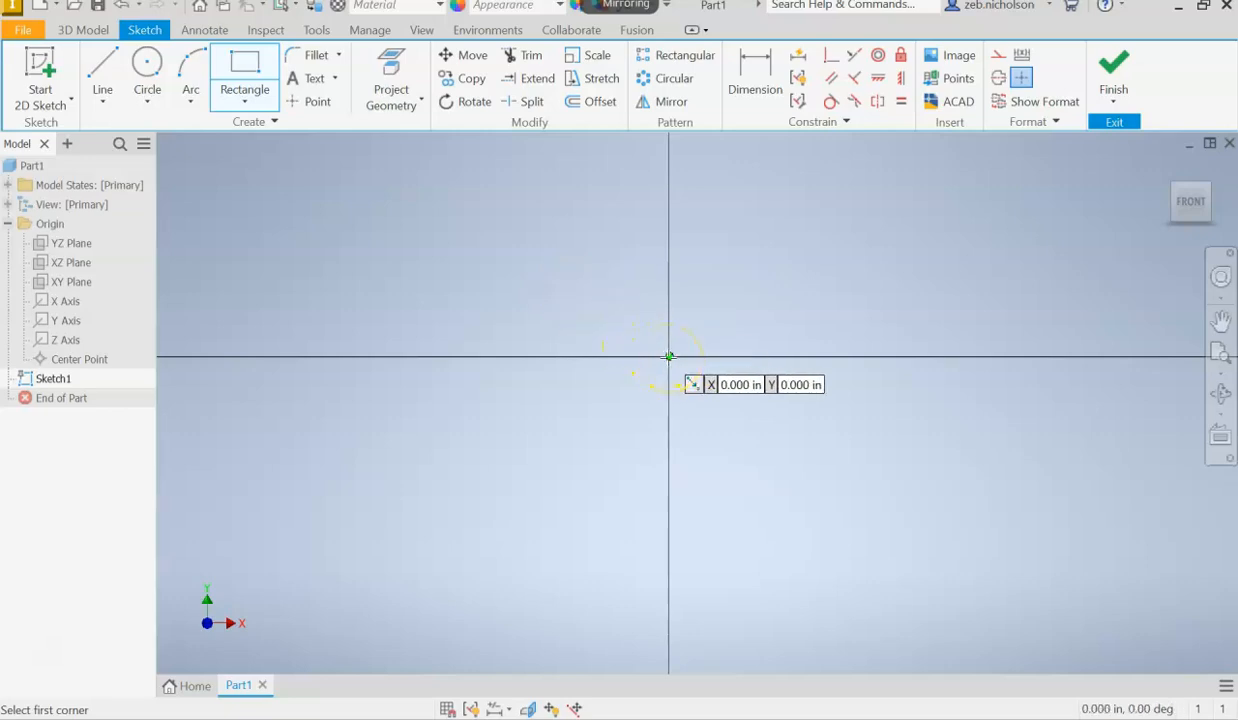
{"action": "left_click", "coordinate": [248, 62]}
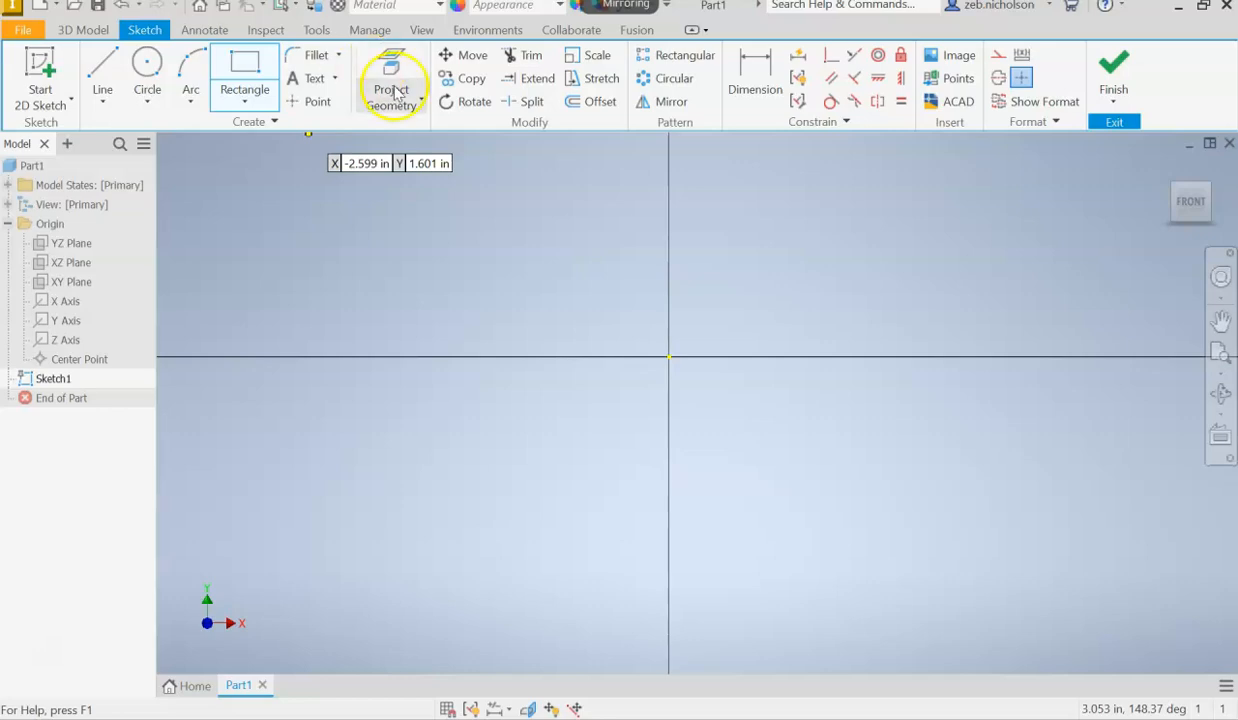
{"action": "left_click", "coordinate": [232, 63]}
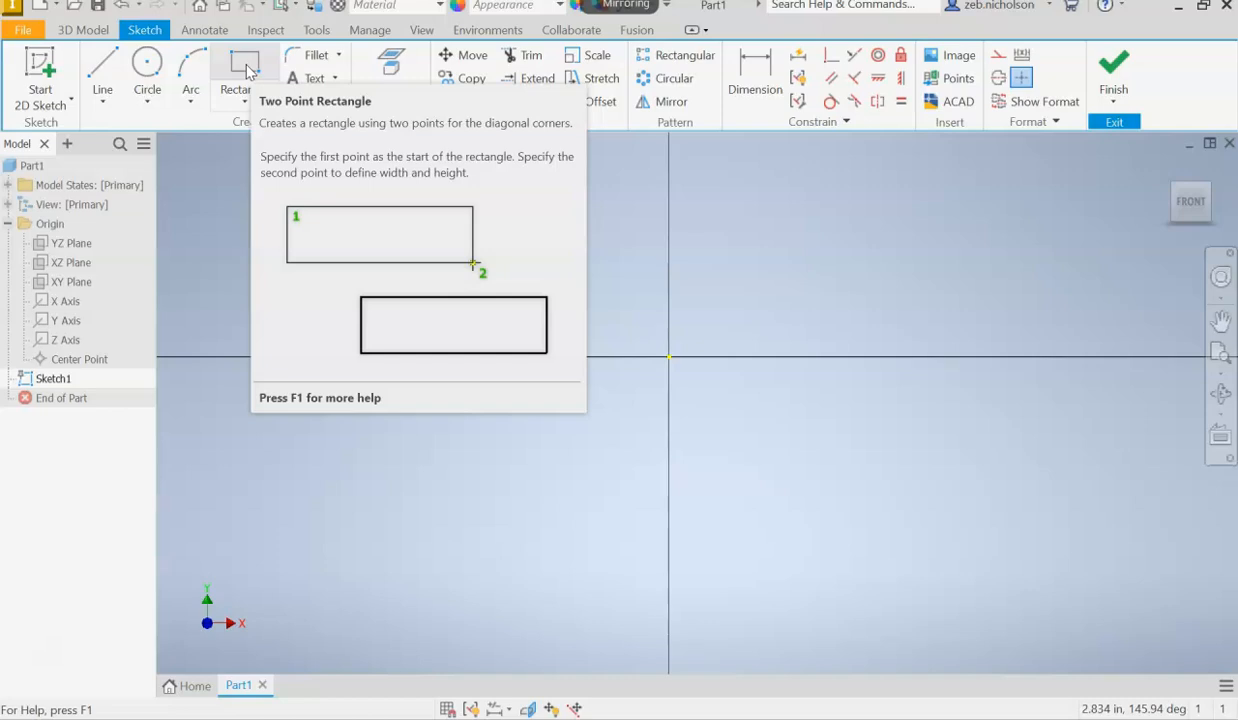
{"action": "left_click", "coordinate": [249, 72]}
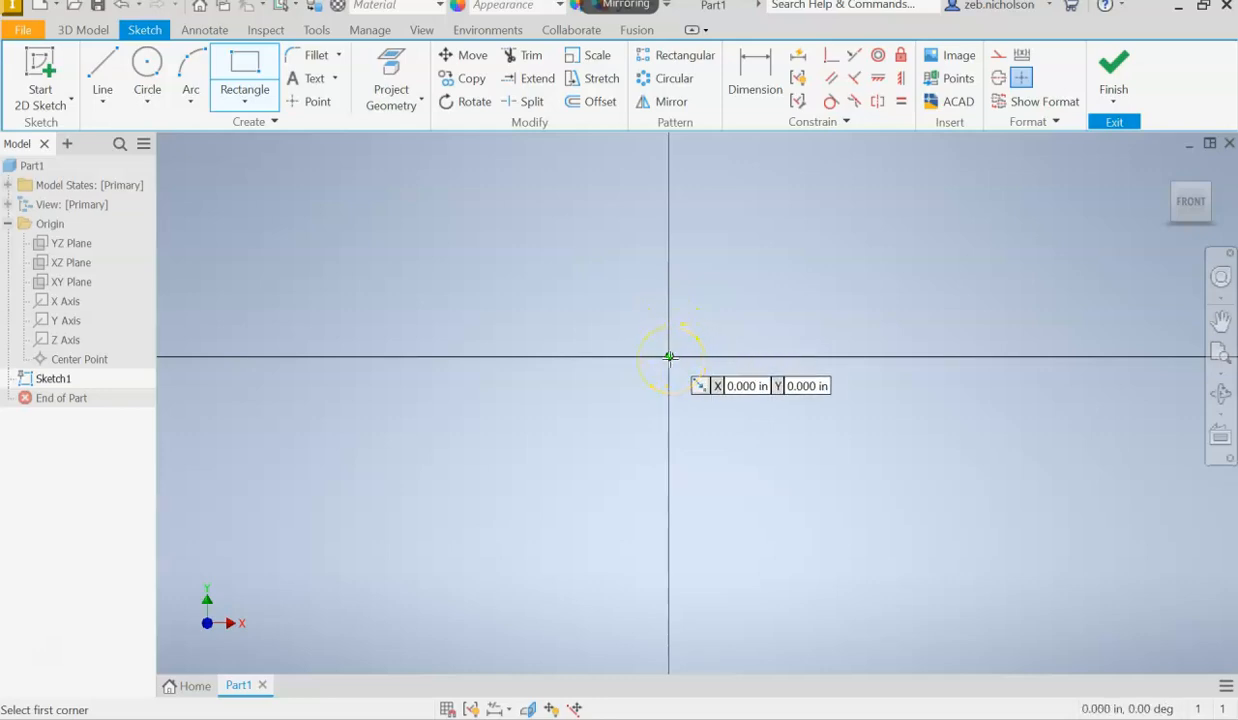
{"action": "left_click", "coordinate": [669, 356]}
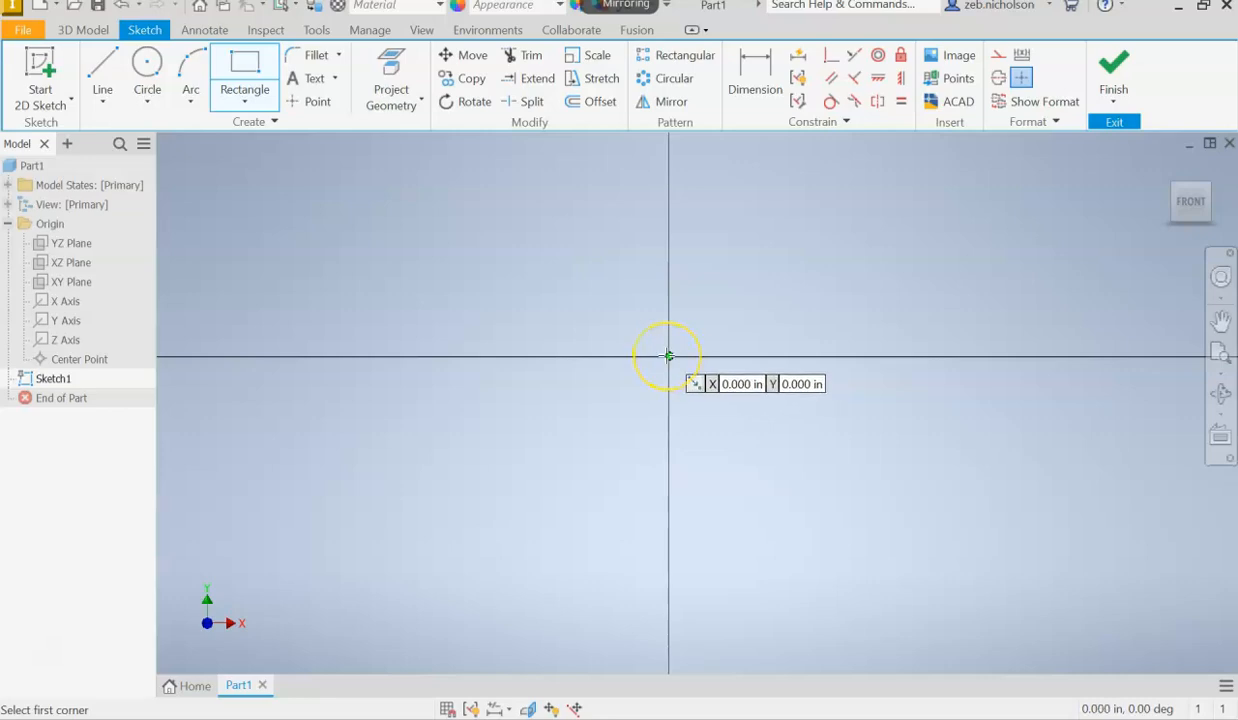
{"action": "left_click", "coordinate": [670, 356]}
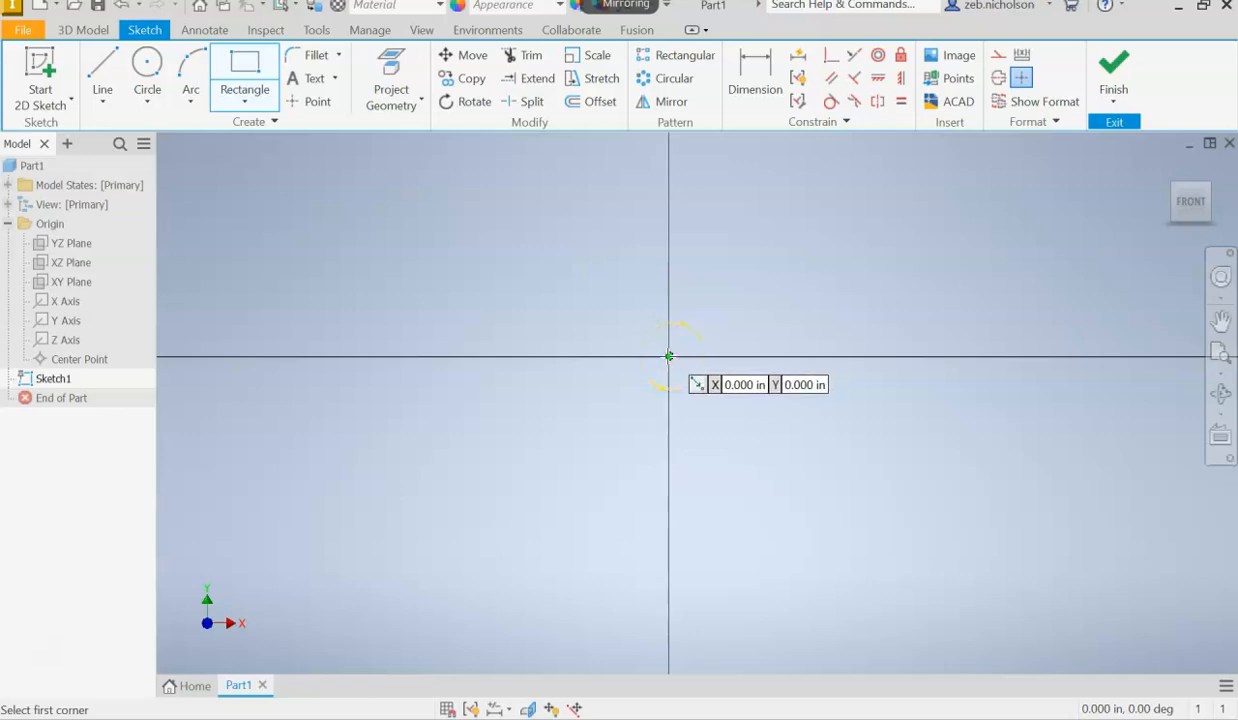
{"action": "left_click", "coordinate": [669, 356]}
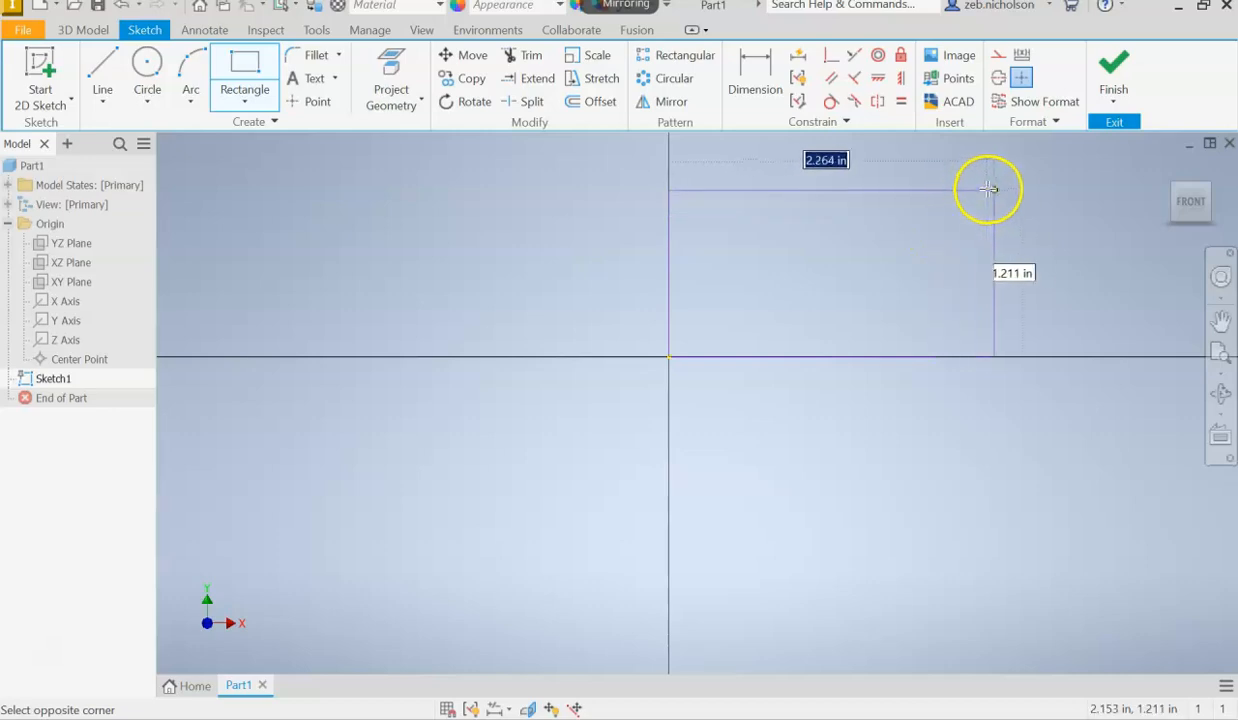
{"action": "left_click", "coordinate": [997, 190]}
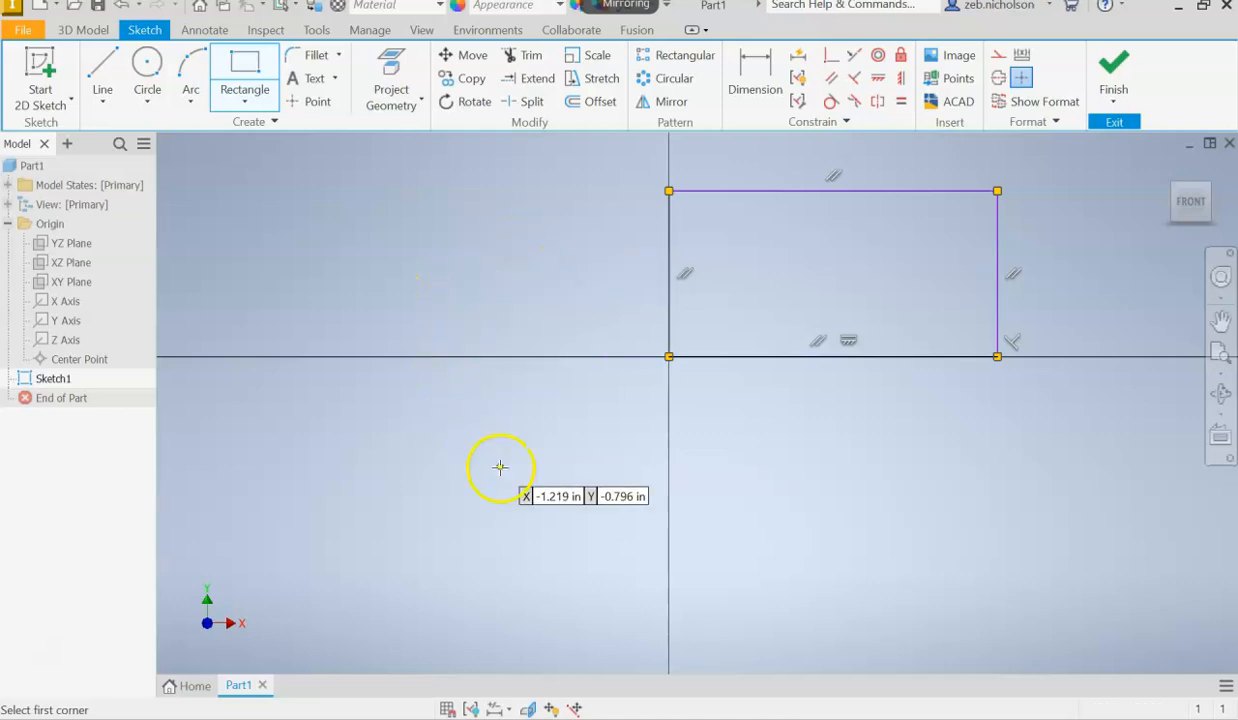
Step: Dimension the rectangle's top edge, placing the dimension above it, and set the width to 2 in
{"action": "scroll", "coordinate": [560, 365], "scroll_direction": "down", "scroll_amount": 2}
{"action": "scroll", "coordinate": [614, 310], "scroll_direction": "up", "scroll_amount": 3}
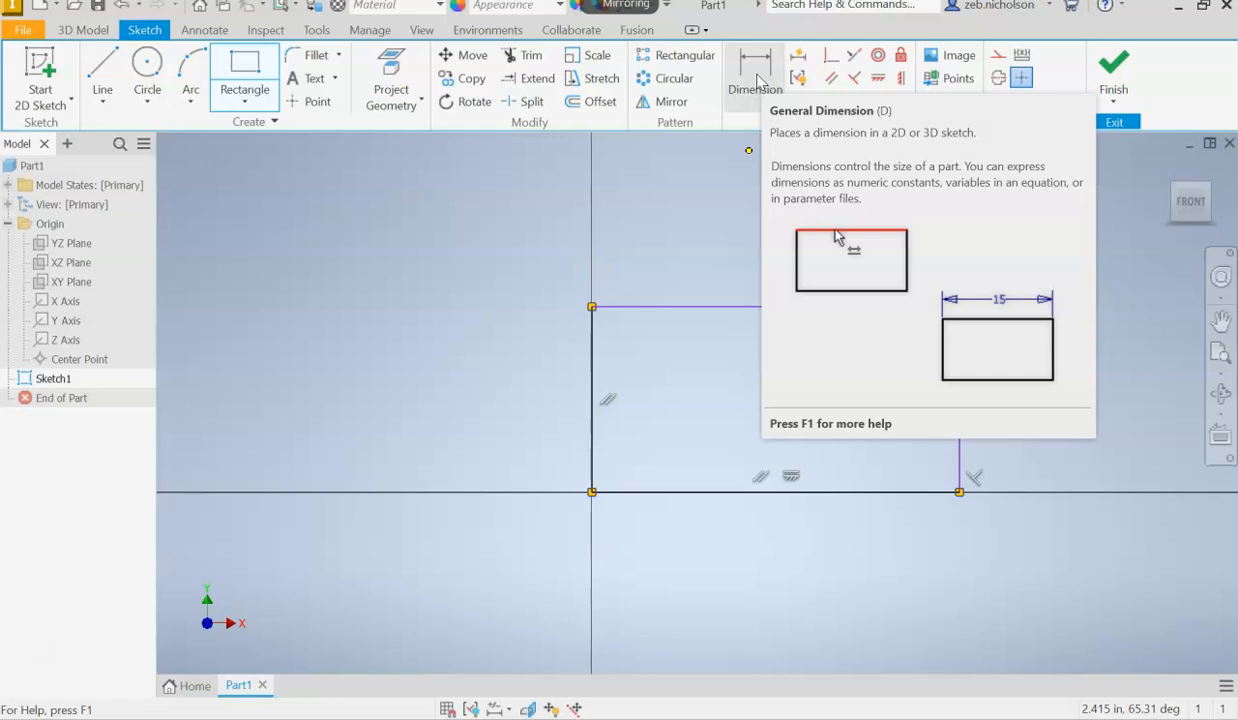
{"action": "left_click", "coordinate": [756, 80]}
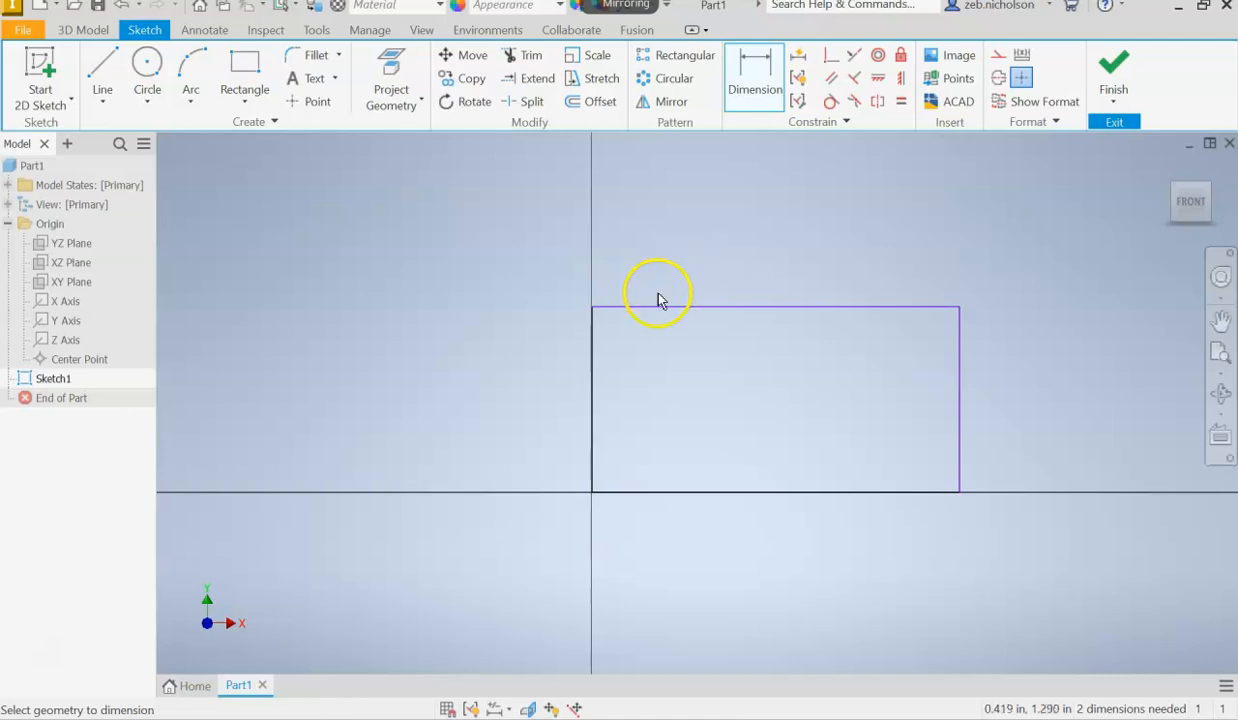
{"action": "left_click", "coordinate": [658, 310]}
{"action": "left_click", "coordinate": [670, 274]}
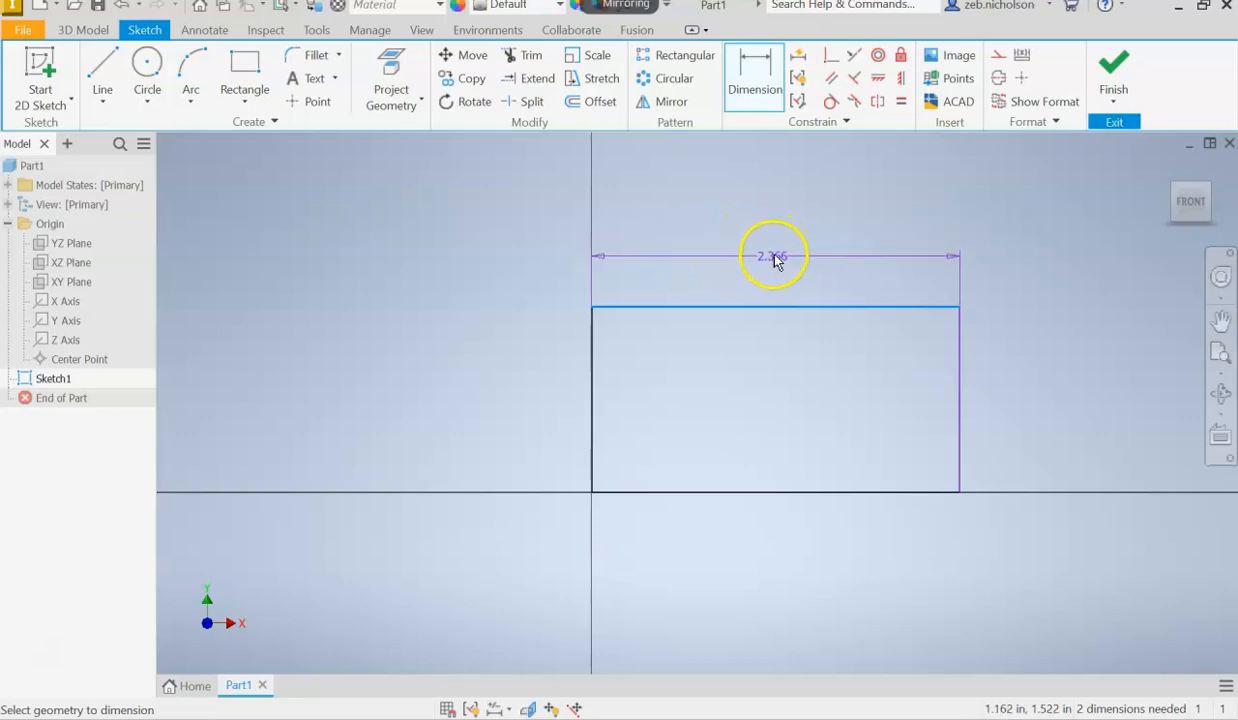
{"action": "left_click", "coordinate": [774, 261]}
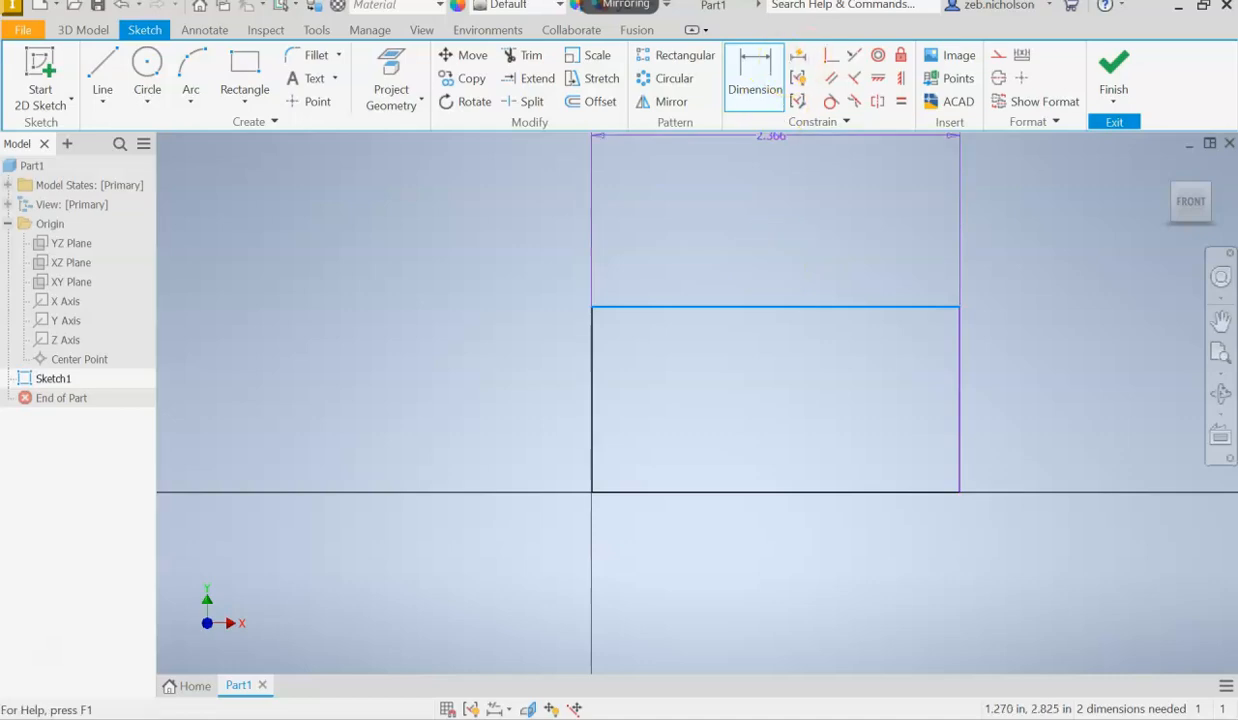
{"action": "scroll", "coordinate": [737, 172], "scroll_direction": "up", "scroll_amount": 5}
{"action": "scroll", "coordinate": [746, 300], "scroll_direction": "down", "scroll_amount": 4}
{"action": "scroll", "coordinate": [745, 320], "scroll_direction": "up", "scroll_amount": 5}
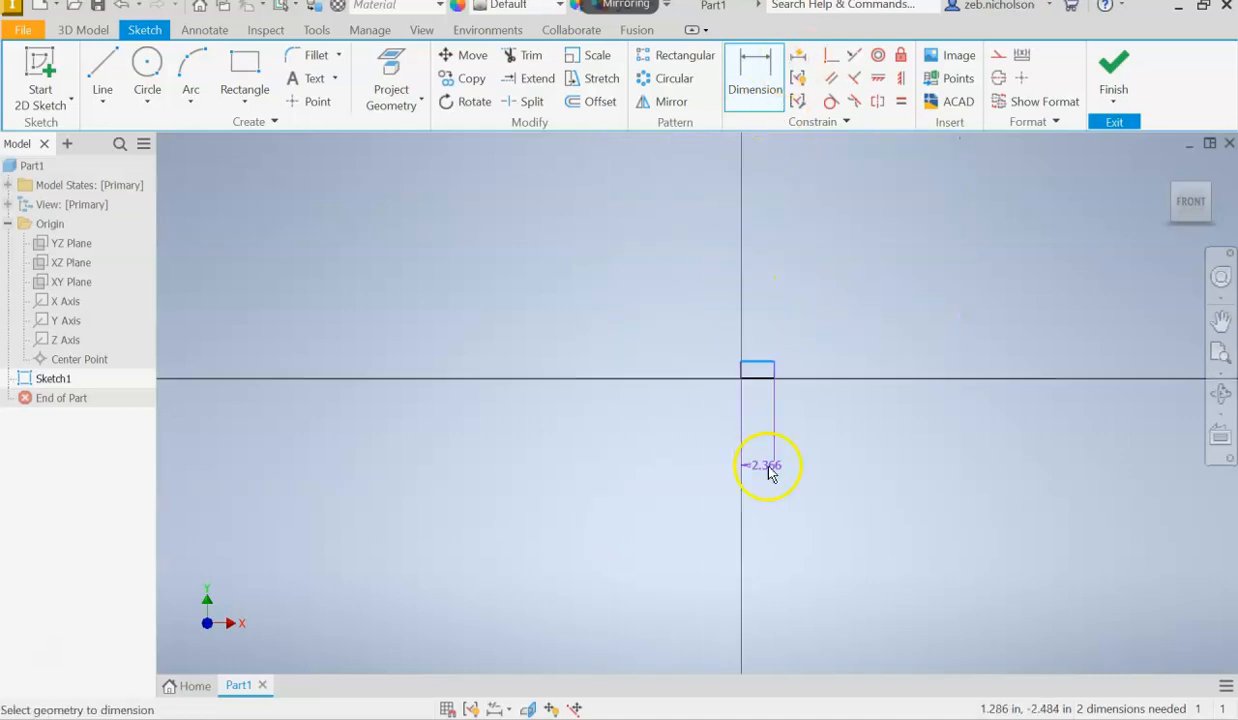
{"action": "scroll", "coordinate": [765, 351], "scroll_direction": "down", "scroll_amount": 8}
{"action": "scroll", "coordinate": [727, 443], "scroll_direction": "down", "scroll_amount": 3}
{"action": "middle_click_drag", "start_coordinate": [731, 425], "coordinate": [694, 321]}
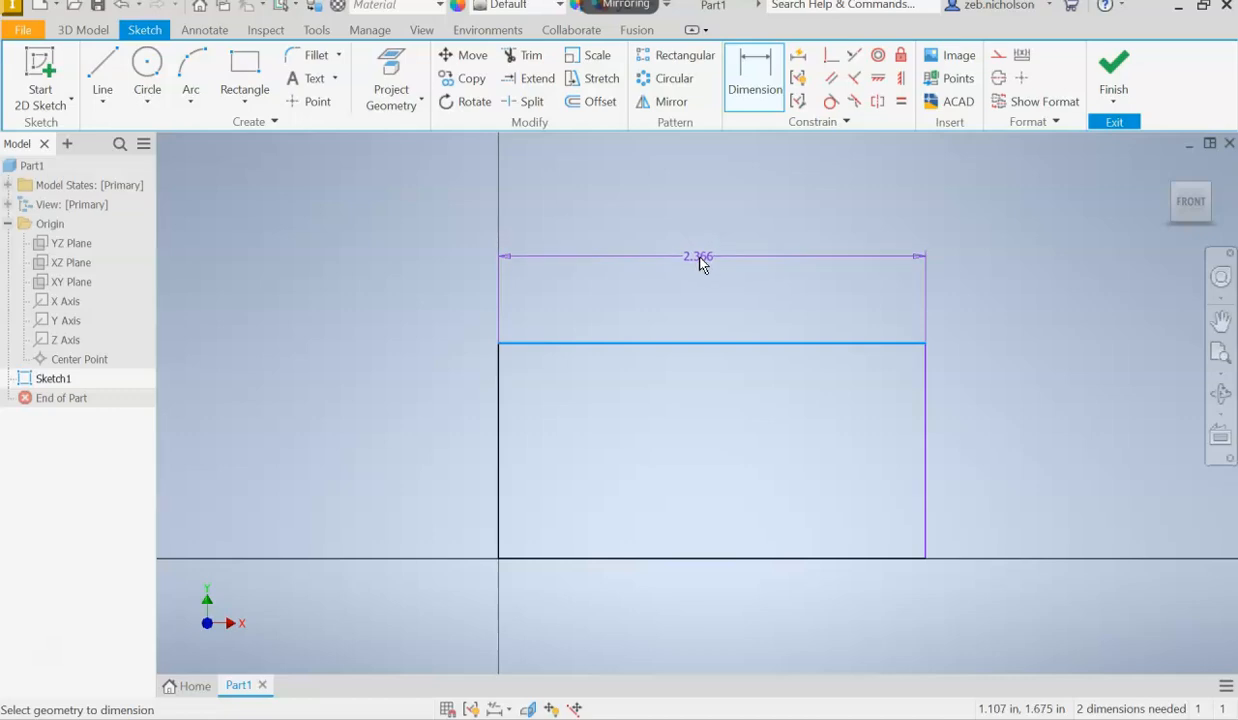
{"action": "left_click", "coordinate": [702, 262]}
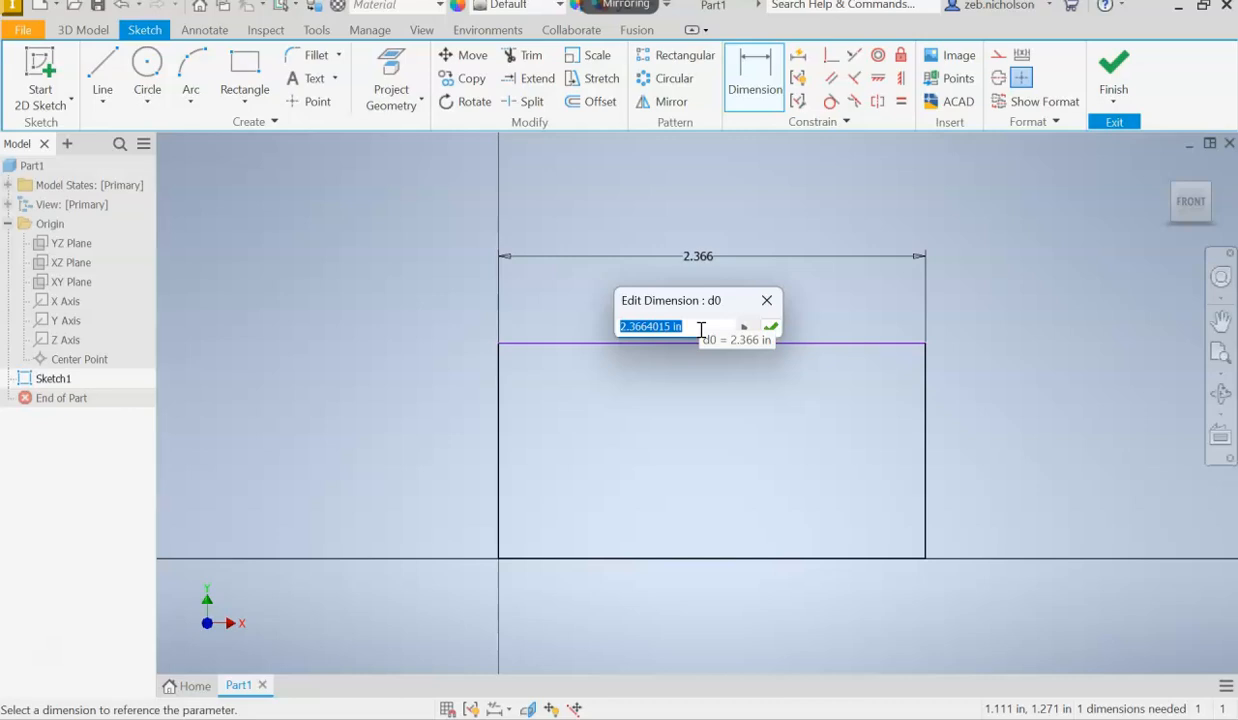
{"action": "type", "text": "2"}
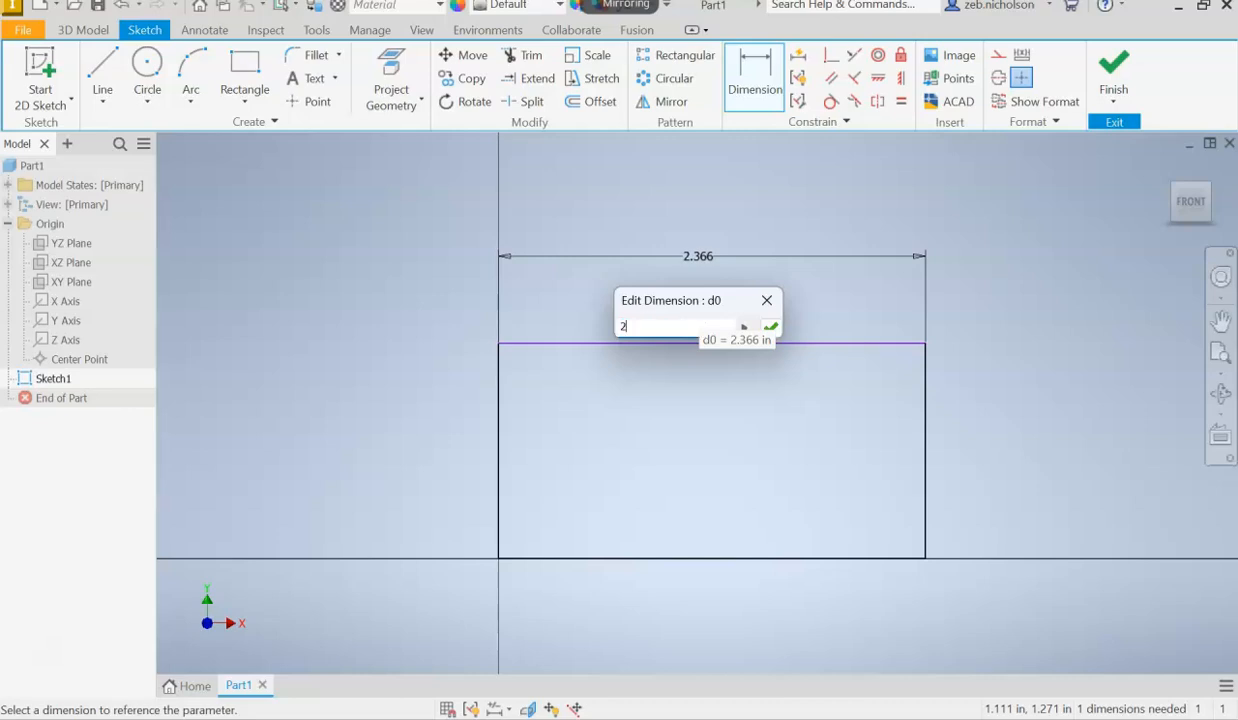
{"action": "left_click", "coordinate": [770, 327]}
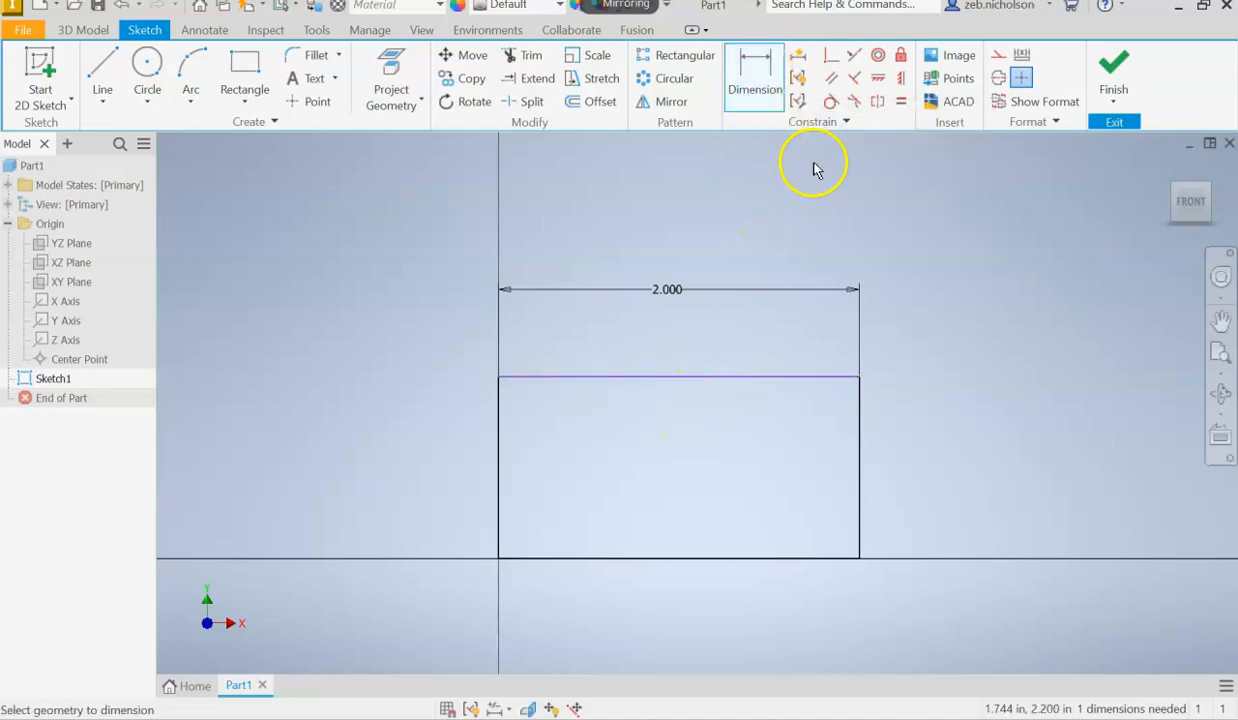
Step: Dimension the rectangle's right edge, placing the dimension beside it, and set the height to 2 in
{"action": "left_click", "coordinate": [862, 414]}
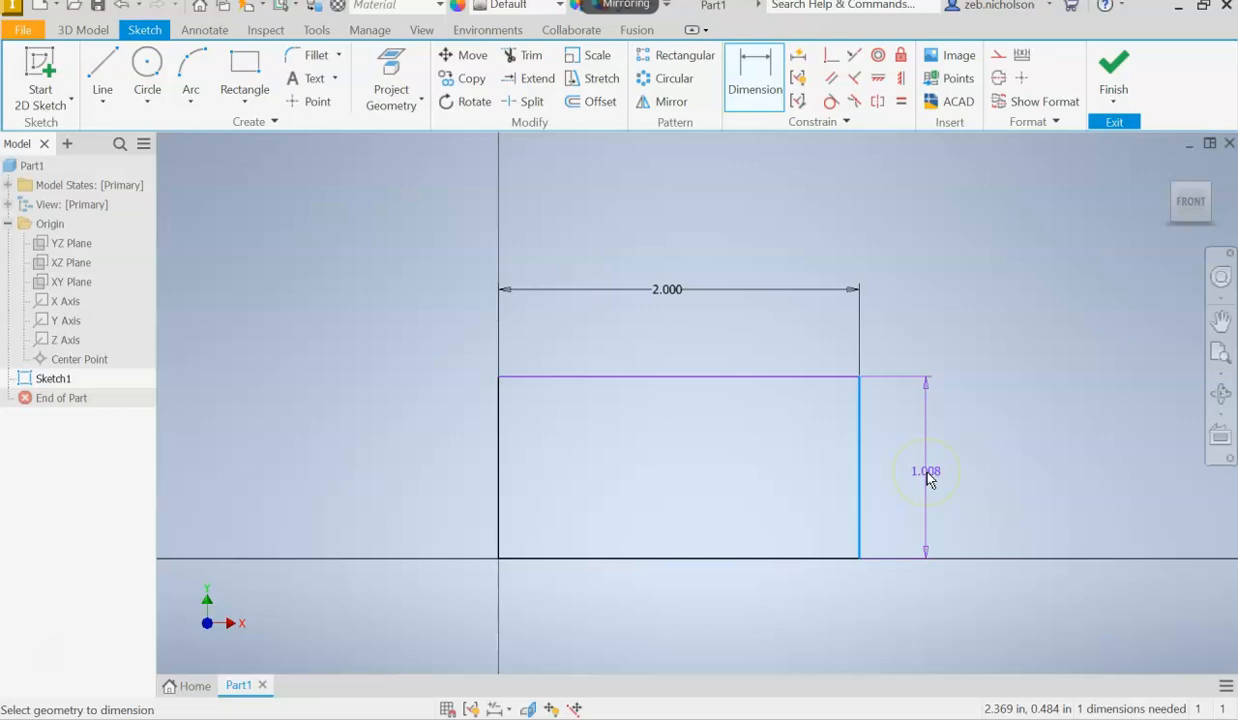
{"action": "left_click", "coordinate": [928, 478]}
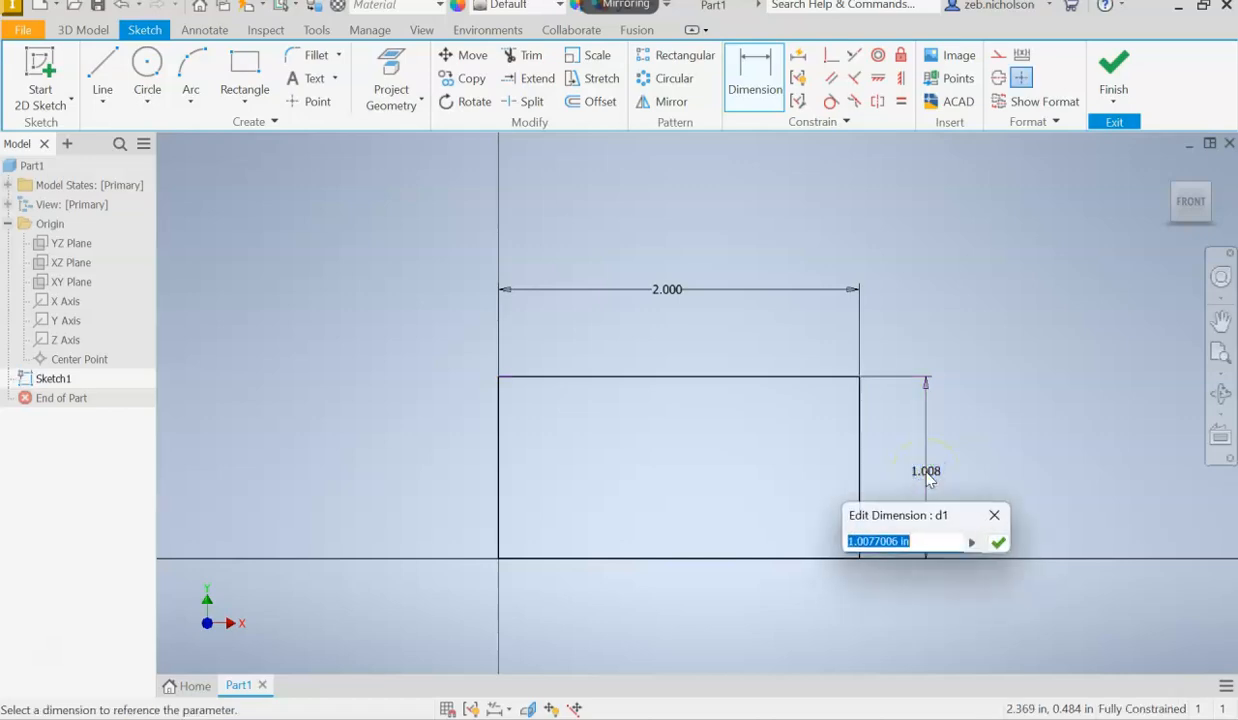
{"action": "type", "text": "2"}
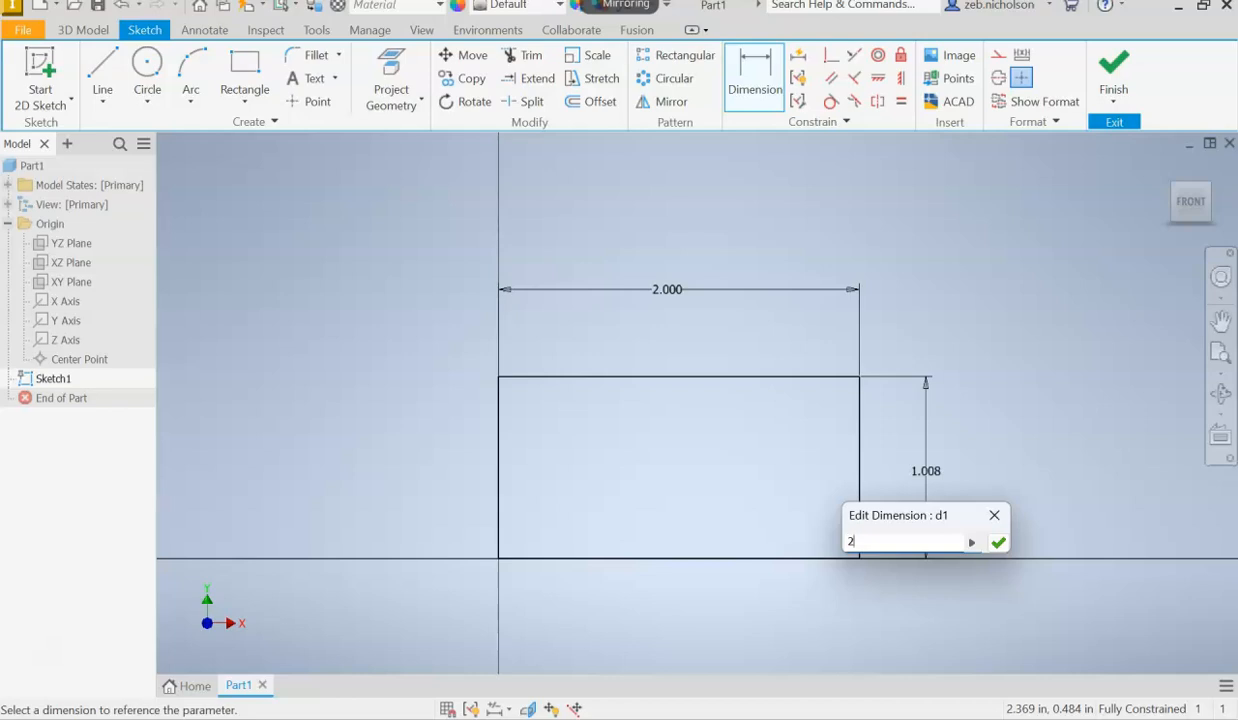
{"action": "key", "text": "Return"}
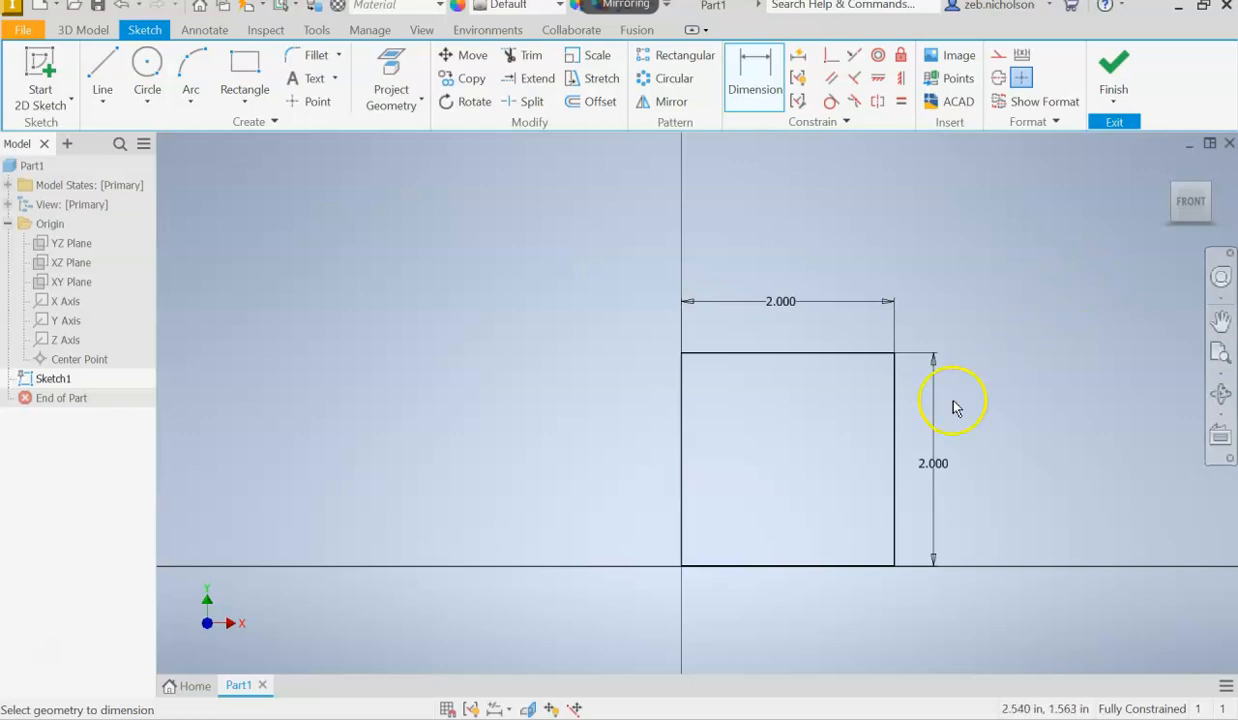
Step: Delete the height dimension beside the rectangle's right edge
{"action": "double_click", "coordinate": [935, 465]}
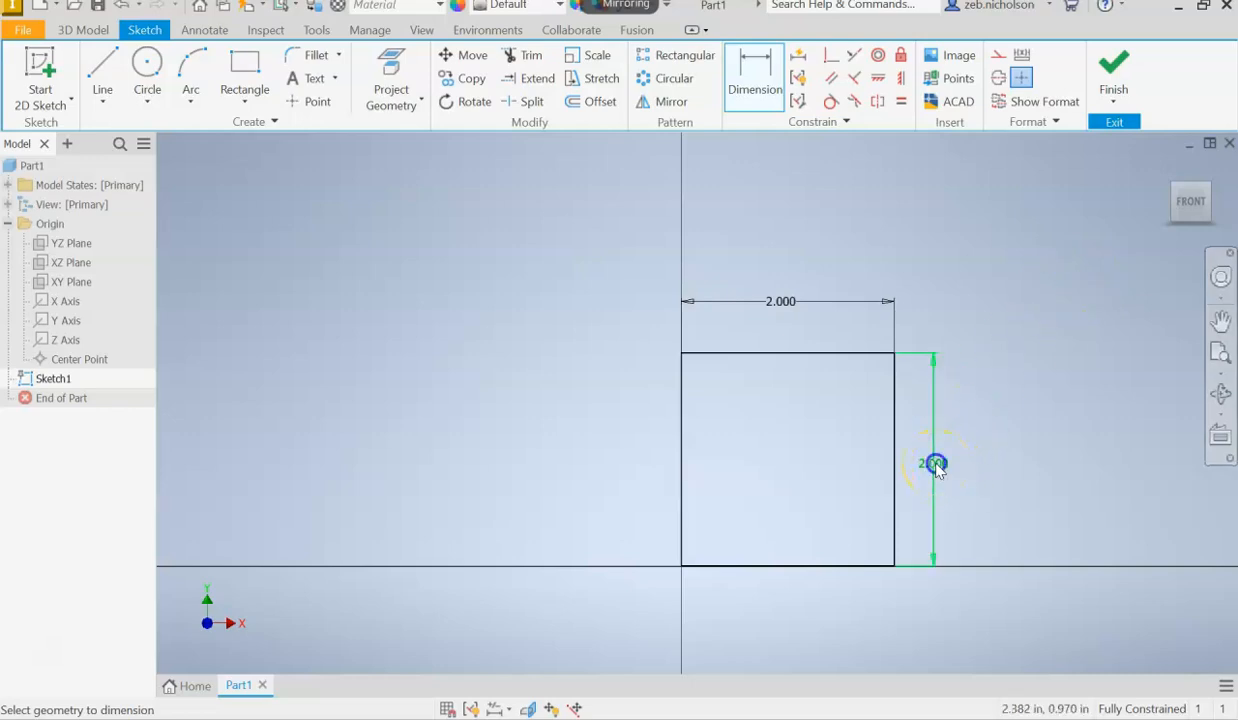
{"action": "key", "text": "Escape"}
{"action": "left_click", "coordinate": [938, 468]}
{"action": "key", "text": "Delete"}
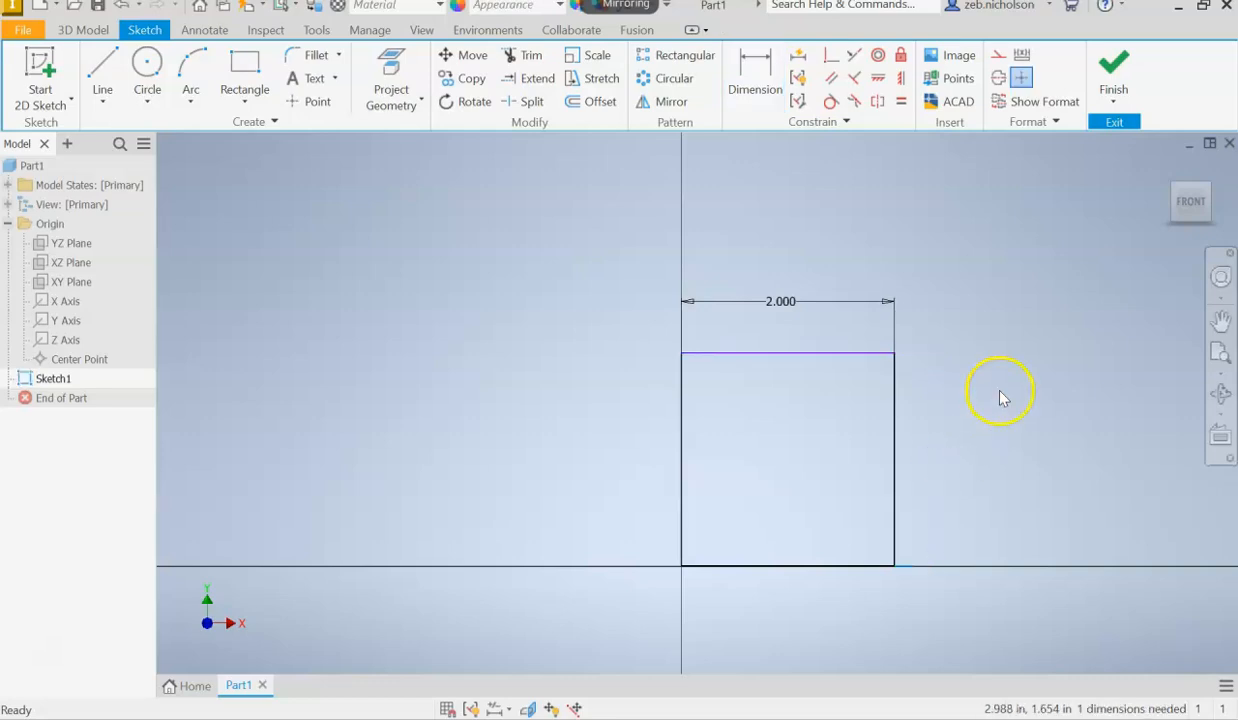
{"action": "left_click", "coordinate": [745, 78]}
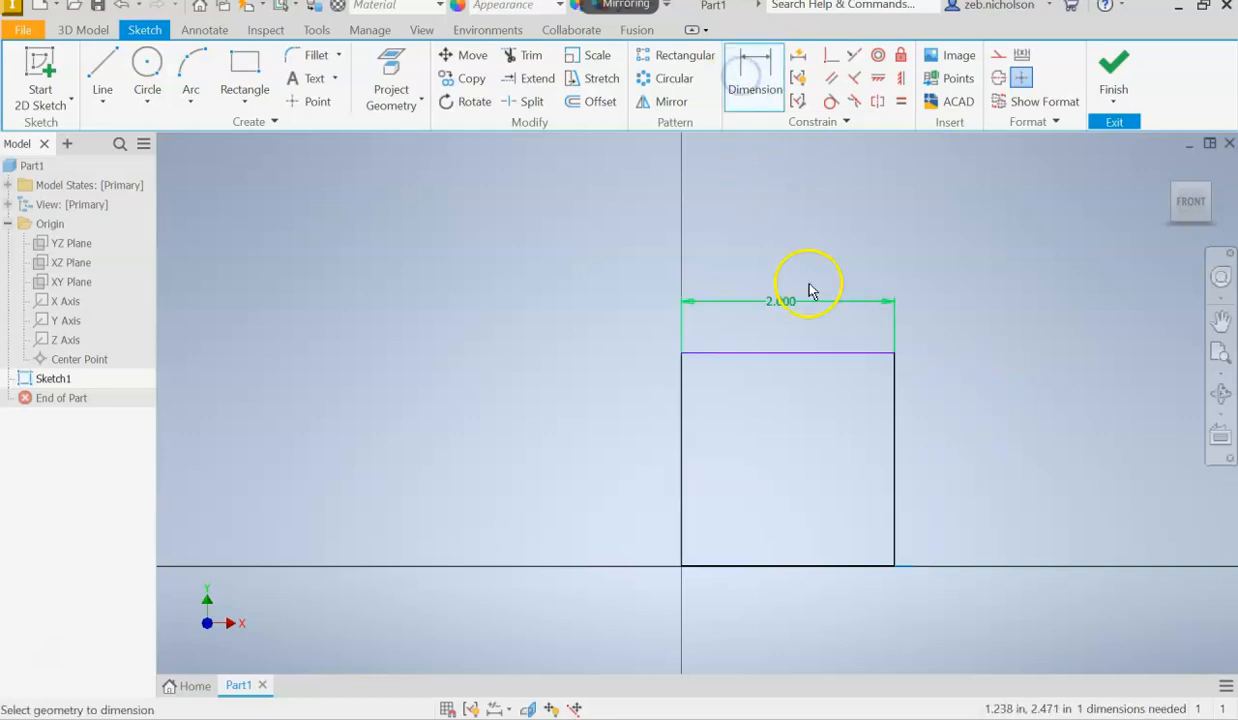
{"action": "left_click", "coordinate": [906, 395]}
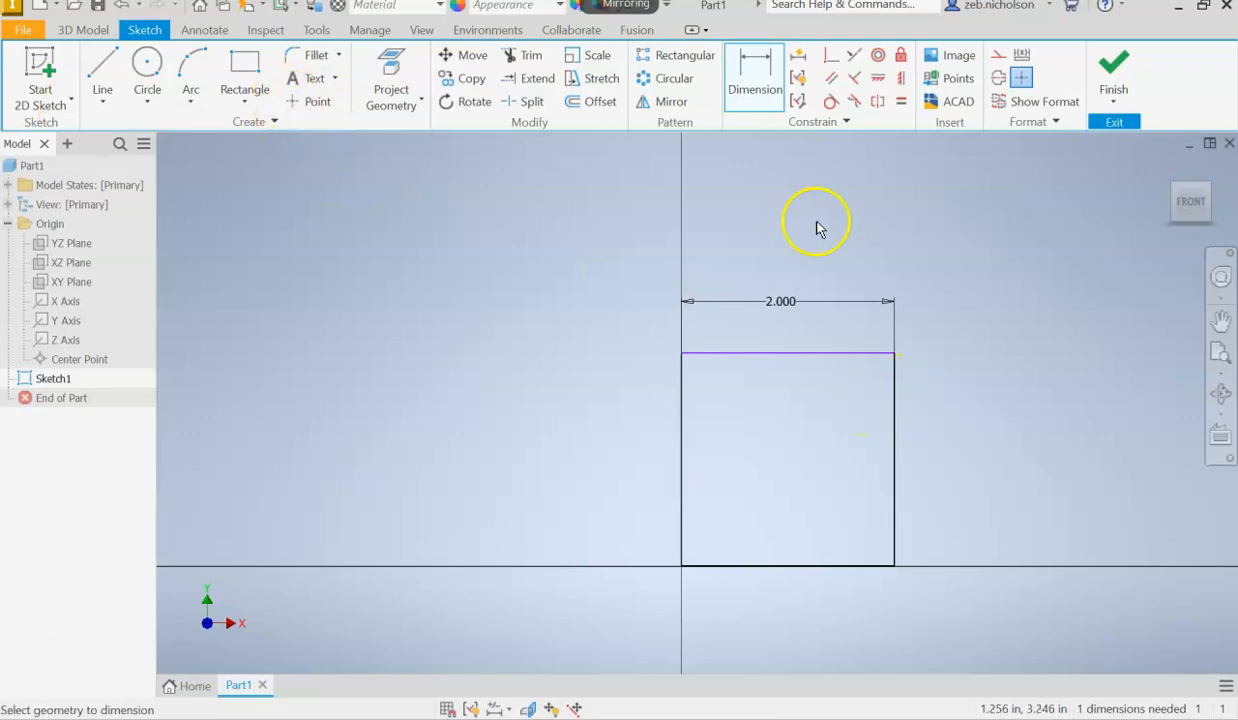
{"action": "left_click", "coordinate": [872, 356]}
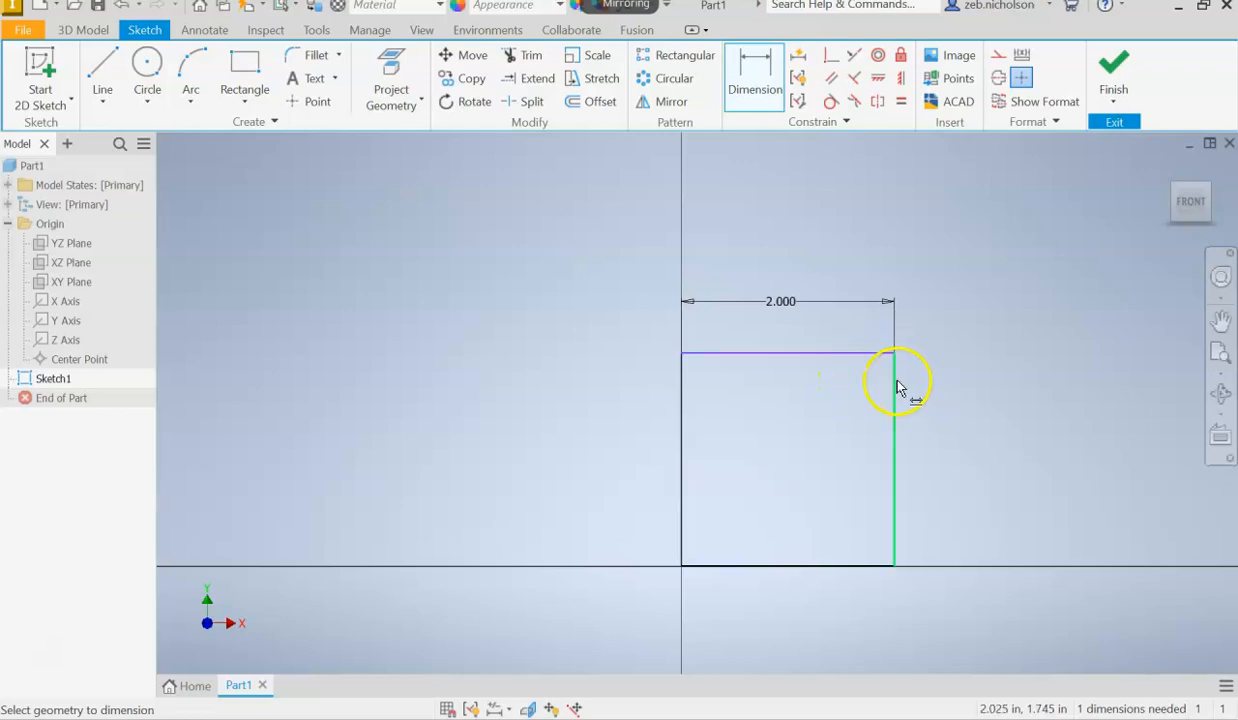
{"action": "left_click", "coordinate": [895, 418]}
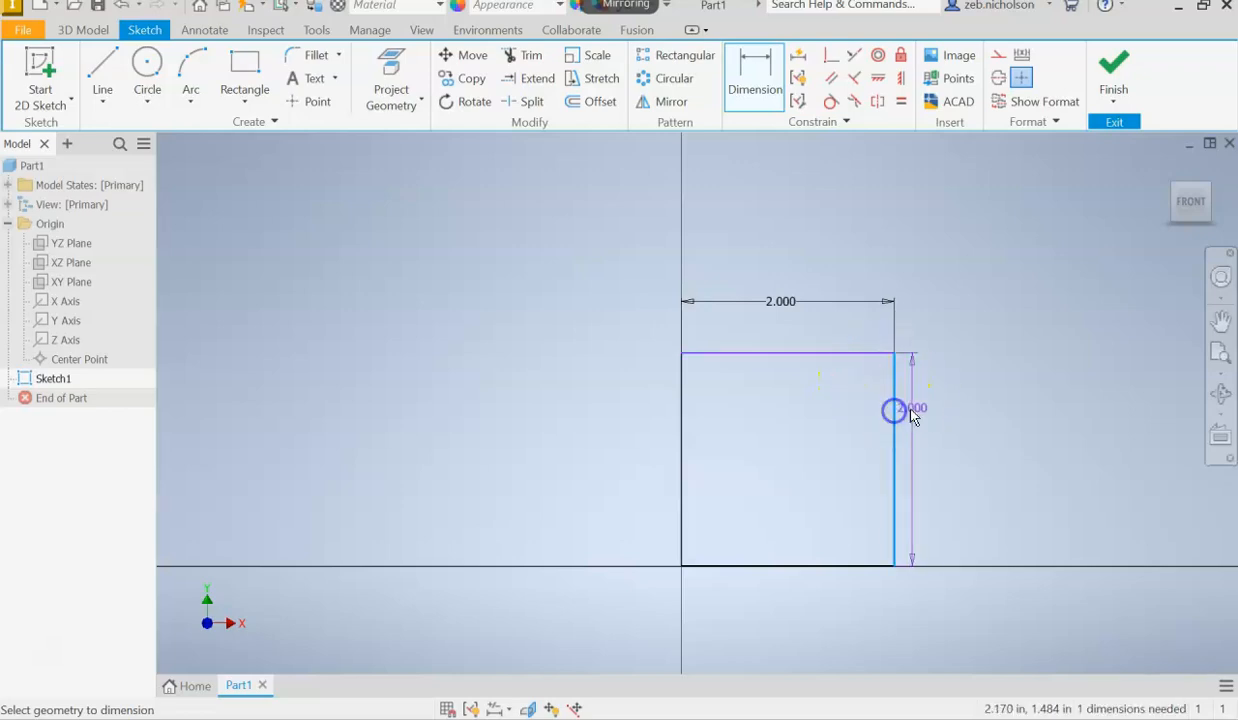
{"action": "key", "text": "Escape"}
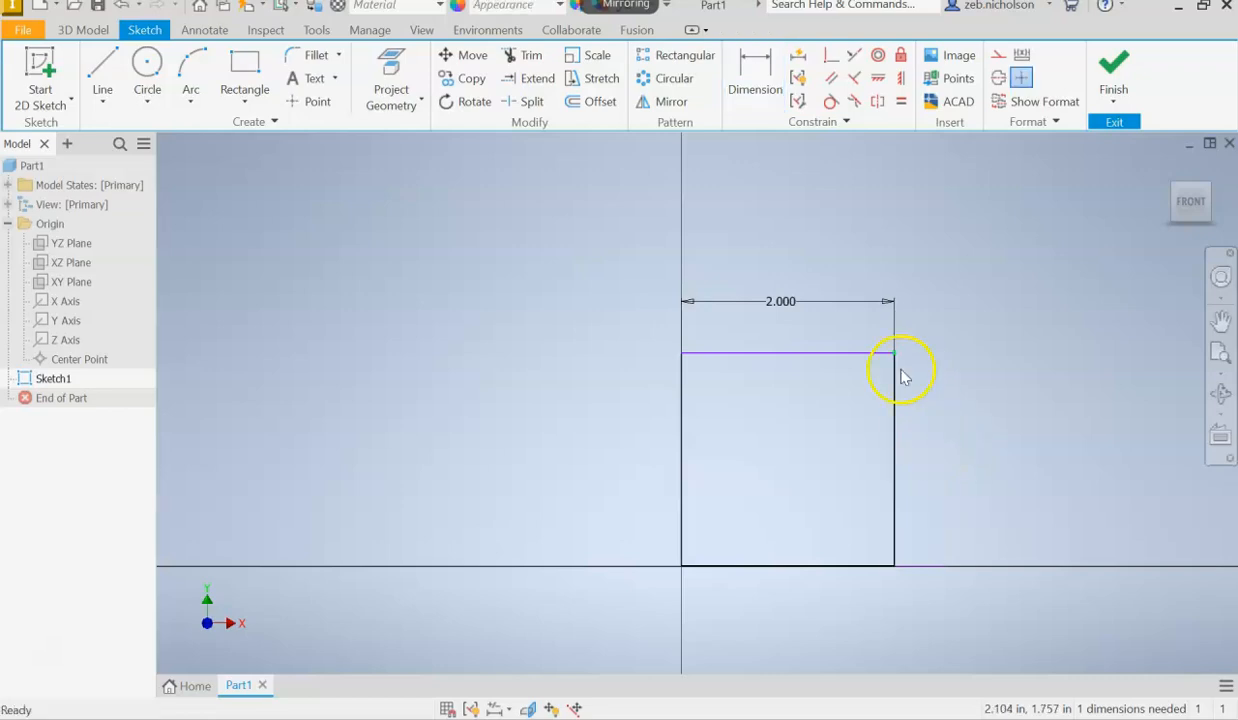
Step: Dimension the height between the rectangle's top and bottom edges as 2 in, placed beside the right edge, and finish the sketch
{"action": "left_click", "coordinate": [750, 80]}
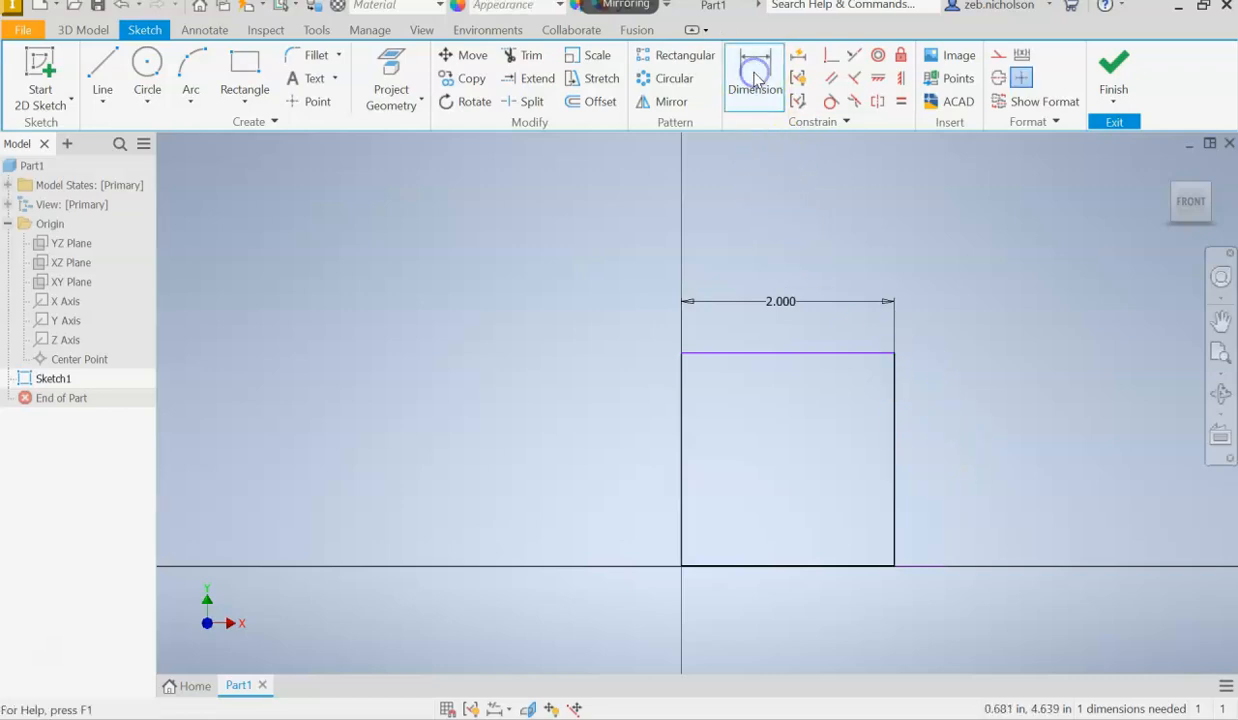
{"action": "left_click", "coordinate": [836, 355]}
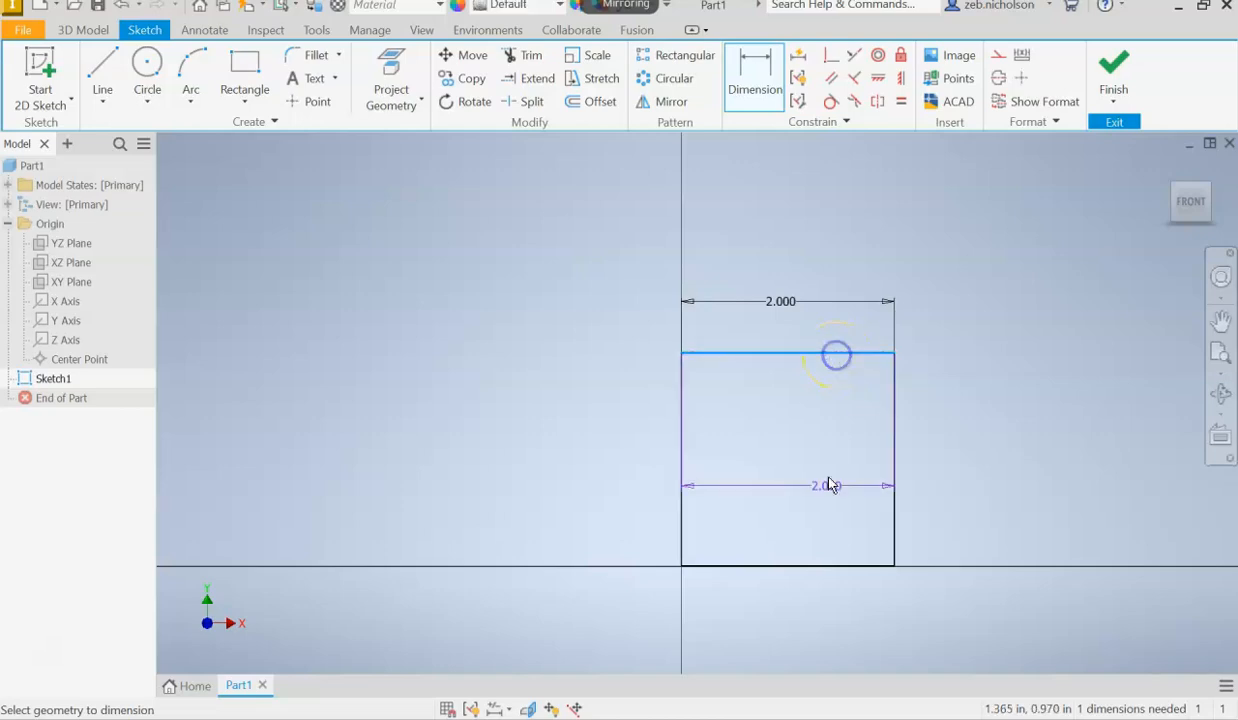
{"action": "left_click", "coordinate": [834, 566]}
{"action": "left_click", "coordinate": [845, 474]}
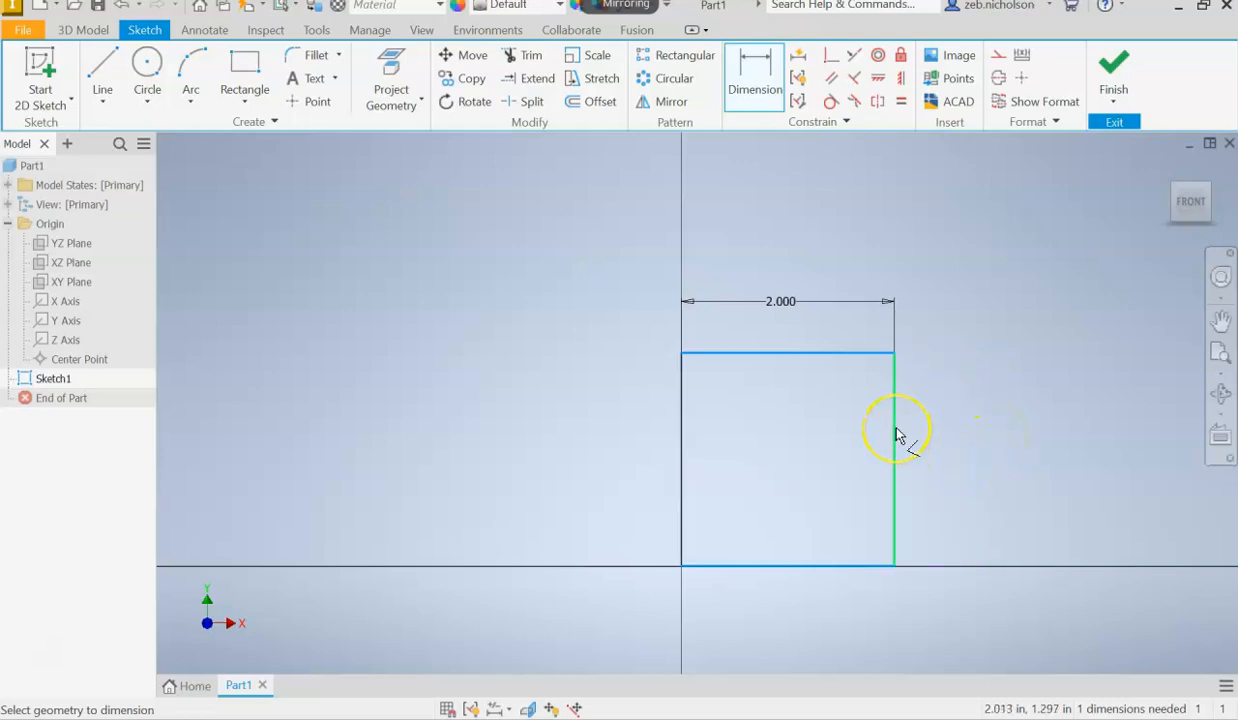
{"action": "left_click_drag", "start_coordinate": [896, 435], "coordinate": [962, 445]}
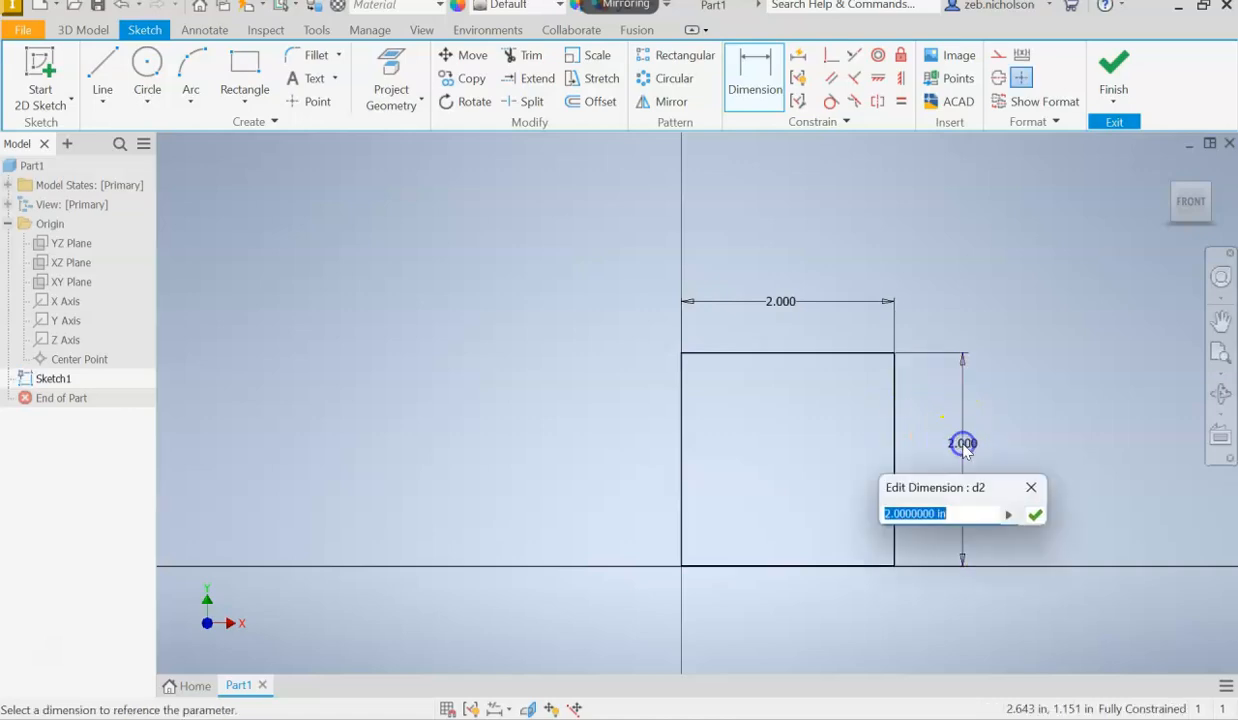
{"action": "type", "text": "2"}
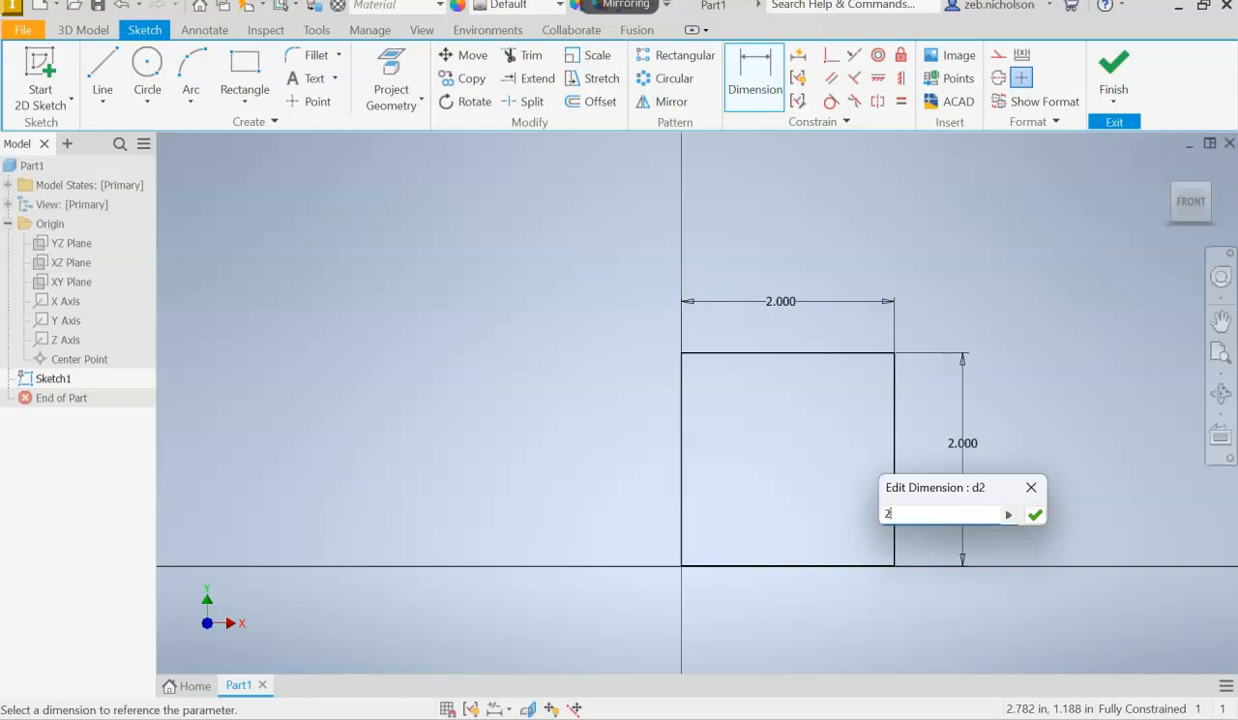
{"action": "key", "text": "Return"}
{"action": "left_click", "coordinate": [990, 434]}
{"action": "left_click", "coordinate": [1049, 313]}
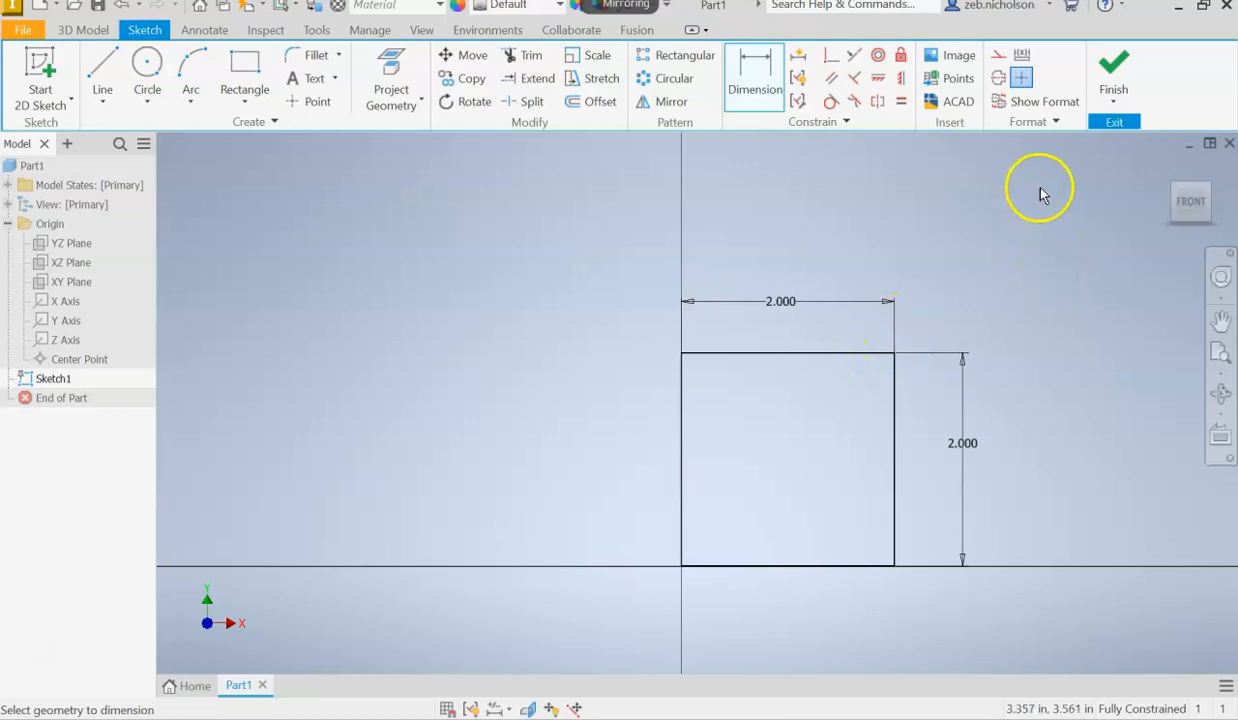
{"action": "left_click", "coordinate": [1115, 66]}
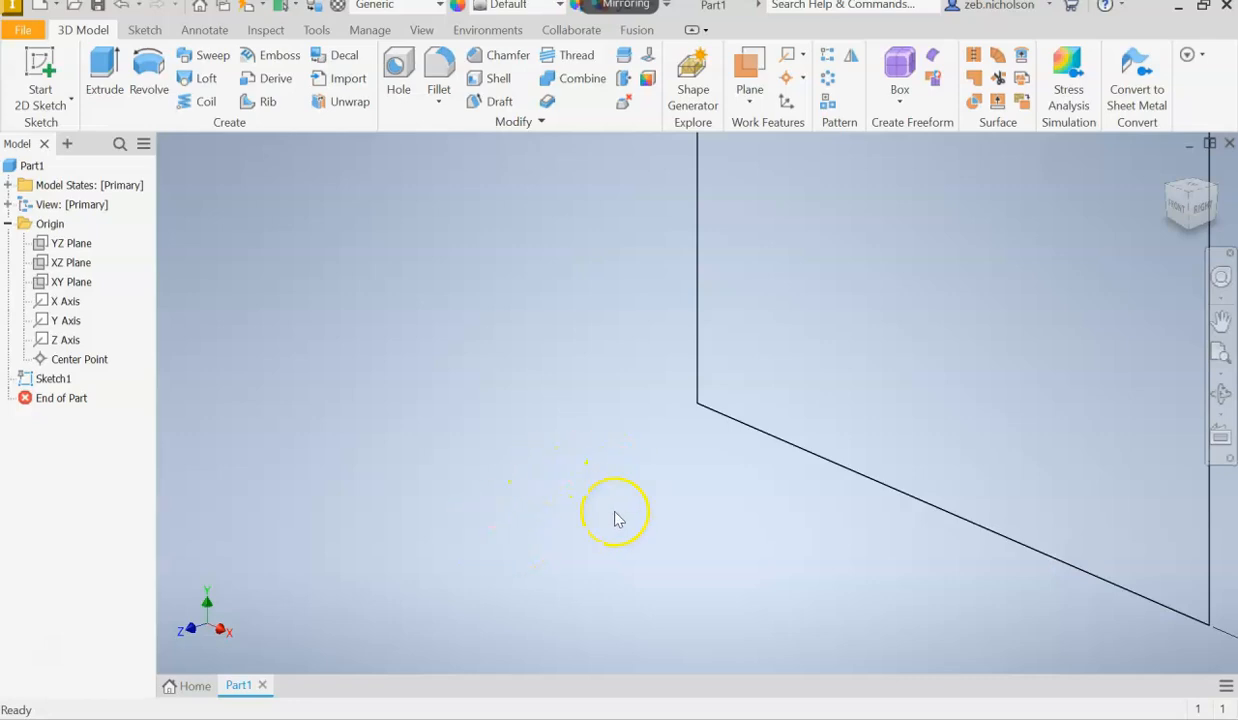
Step: Examine the square sketch in the 3D view at several zoom levels and return to the home isometric view
{"action": "scroll", "coordinate": [618, 470], "scroll_direction": "up", "scroll_amount": 2}
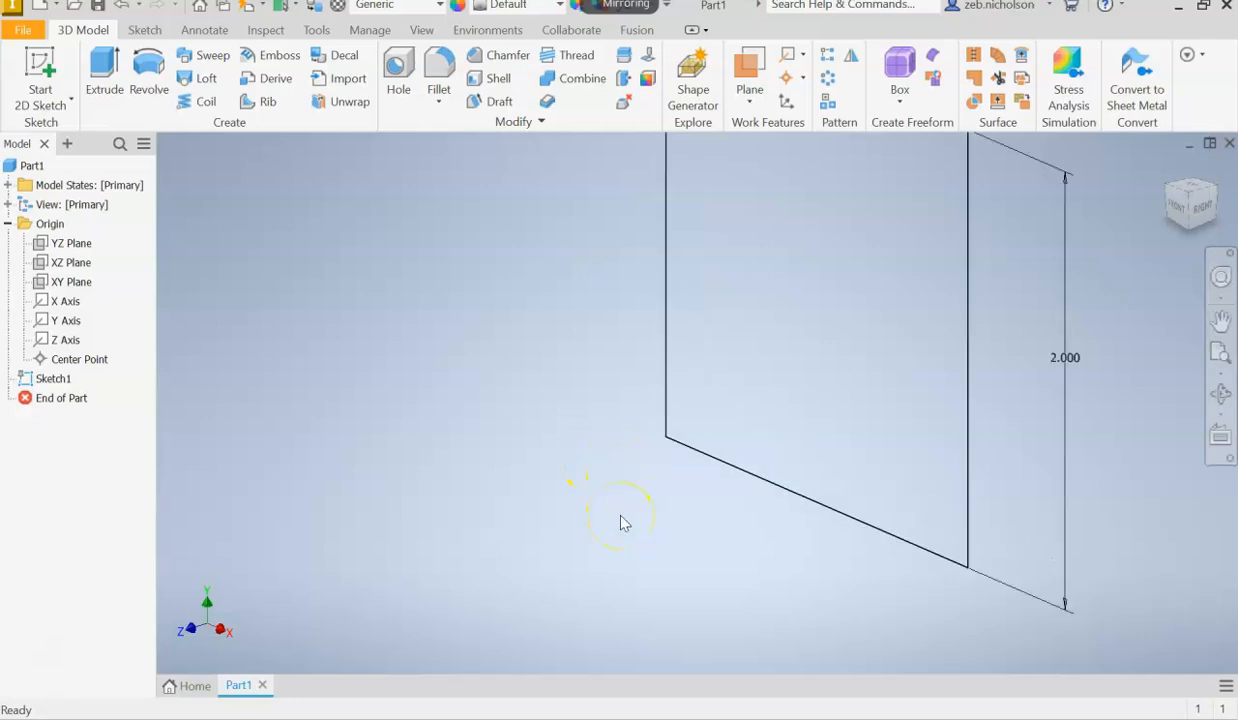
{"action": "scroll", "coordinate": [620, 522], "scroll_direction": "up", "scroll_amount": 5}
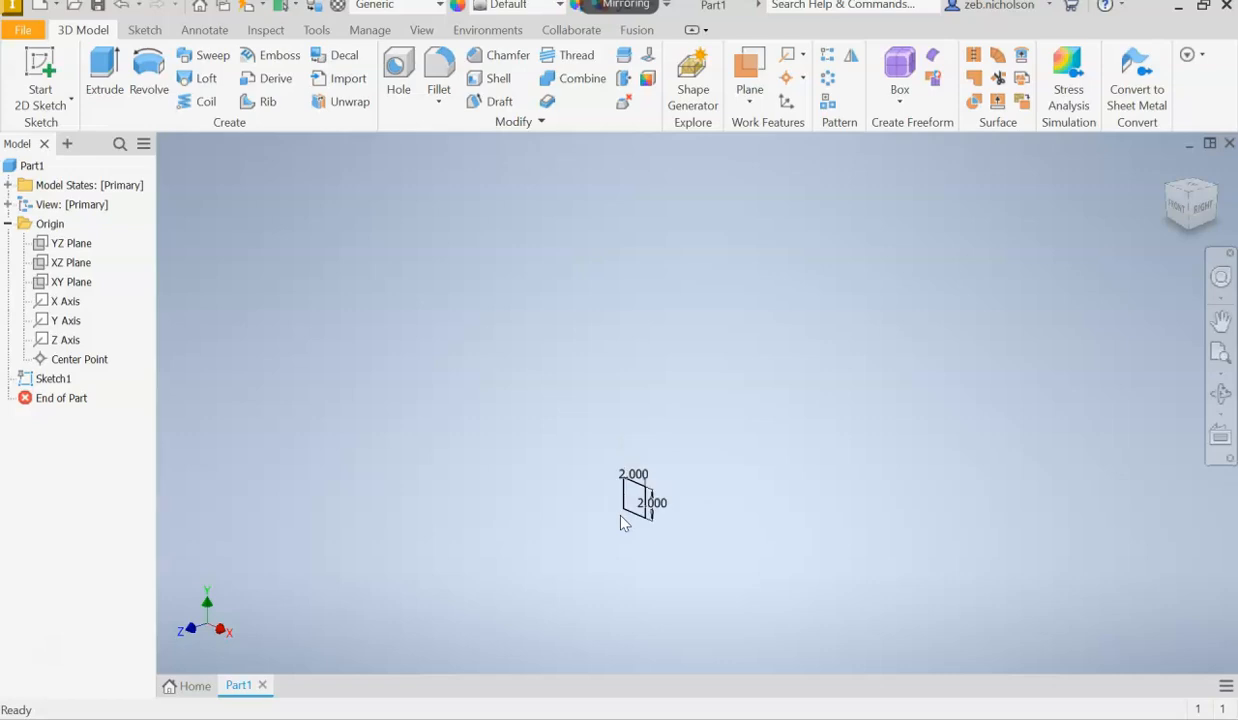
{"action": "scroll", "coordinate": [620, 522], "scroll_direction": "down", "scroll_amount": 8}
{"action": "scroll", "coordinate": [627, 522], "scroll_direction": "down", "scroll_amount": 3}
{"action": "scroll", "coordinate": [627, 522], "scroll_direction": "up", "scroll_amount": 4}
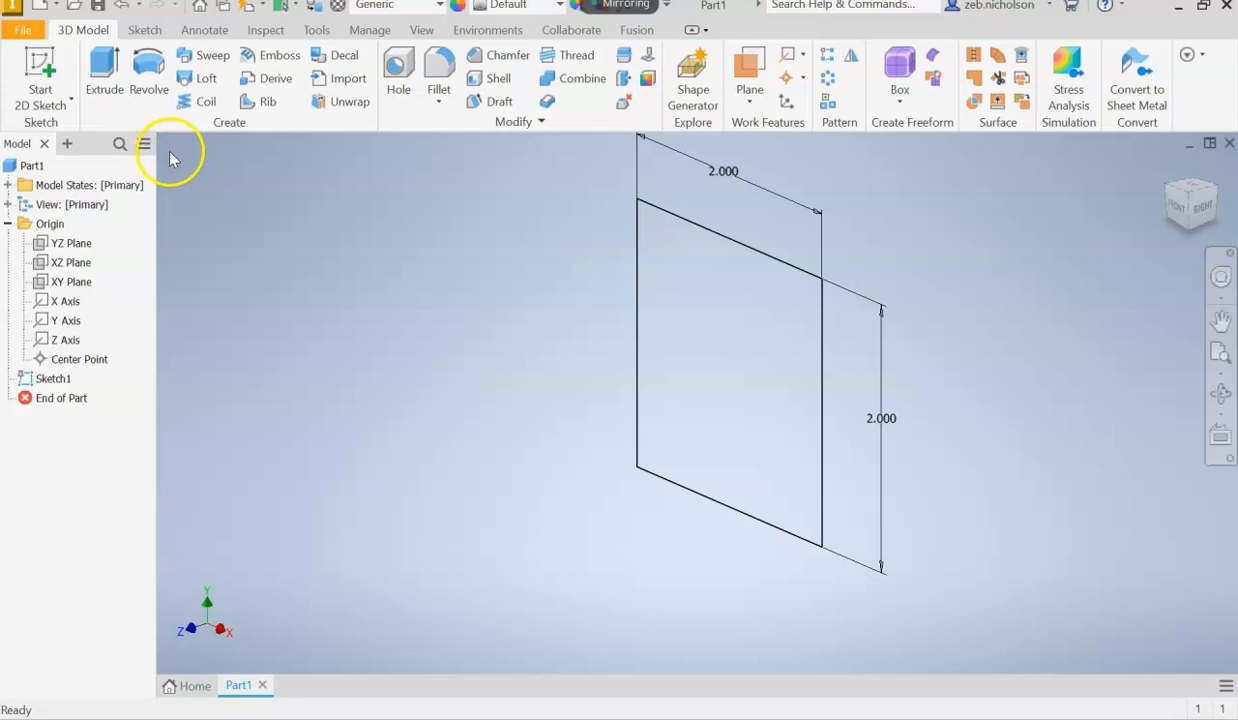
{"action": "scroll", "coordinate": [175, 153], "scroll_direction": "up", "scroll_amount": 5}
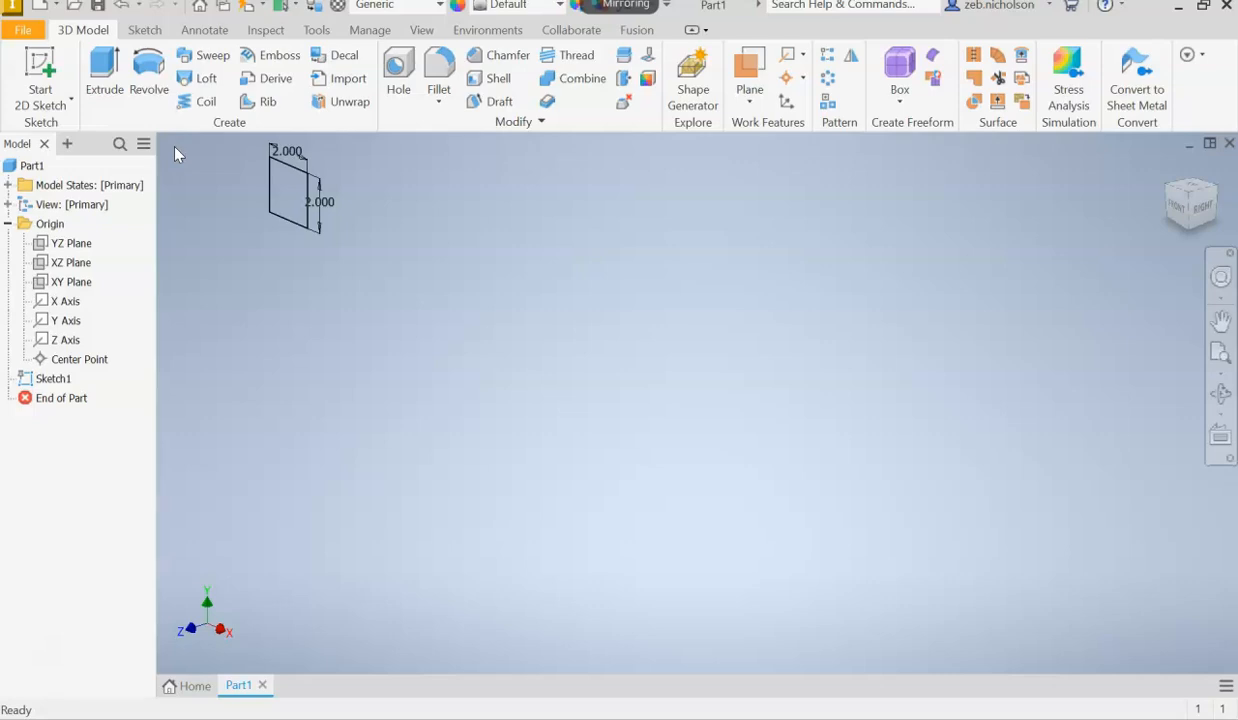
{"action": "scroll", "coordinate": [175, 153], "scroll_direction": "down", "scroll_amount": 6}
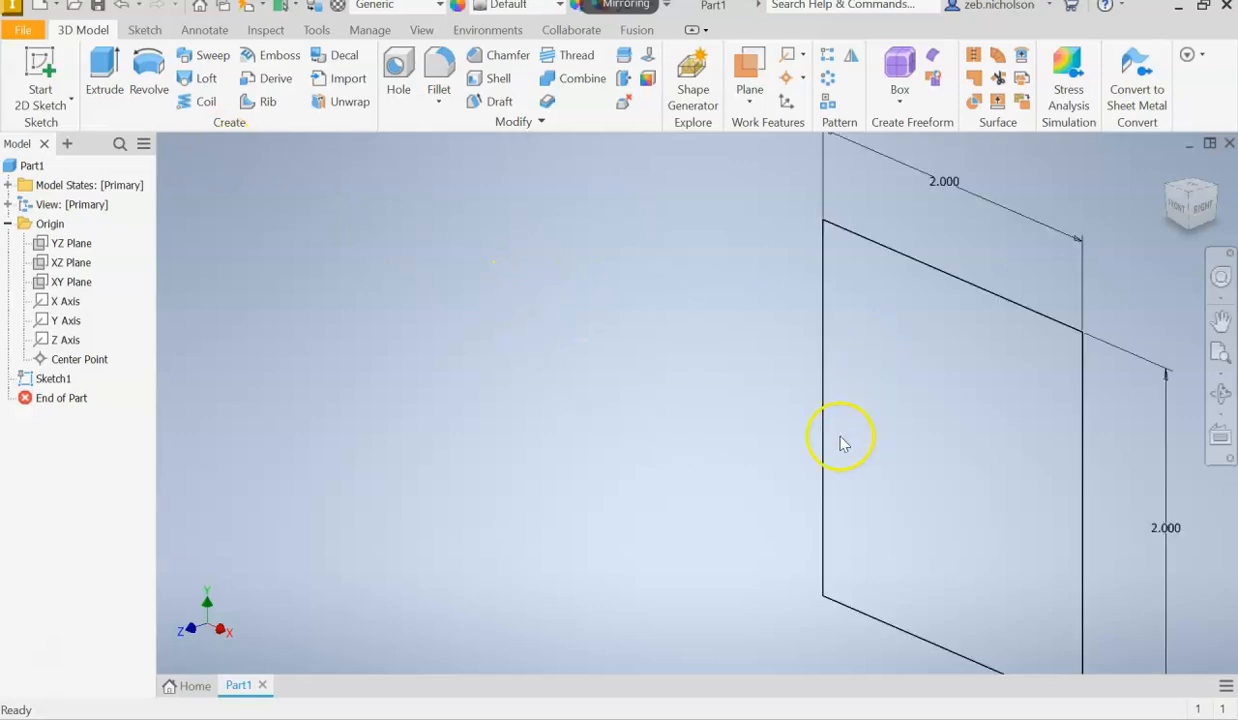
{"action": "scroll", "coordinate": [766, 441], "scroll_direction": "up", "scroll_amount": 3}
{"action": "scroll", "coordinate": [766, 440], "scroll_direction": "up", "scroll_amount": 2}
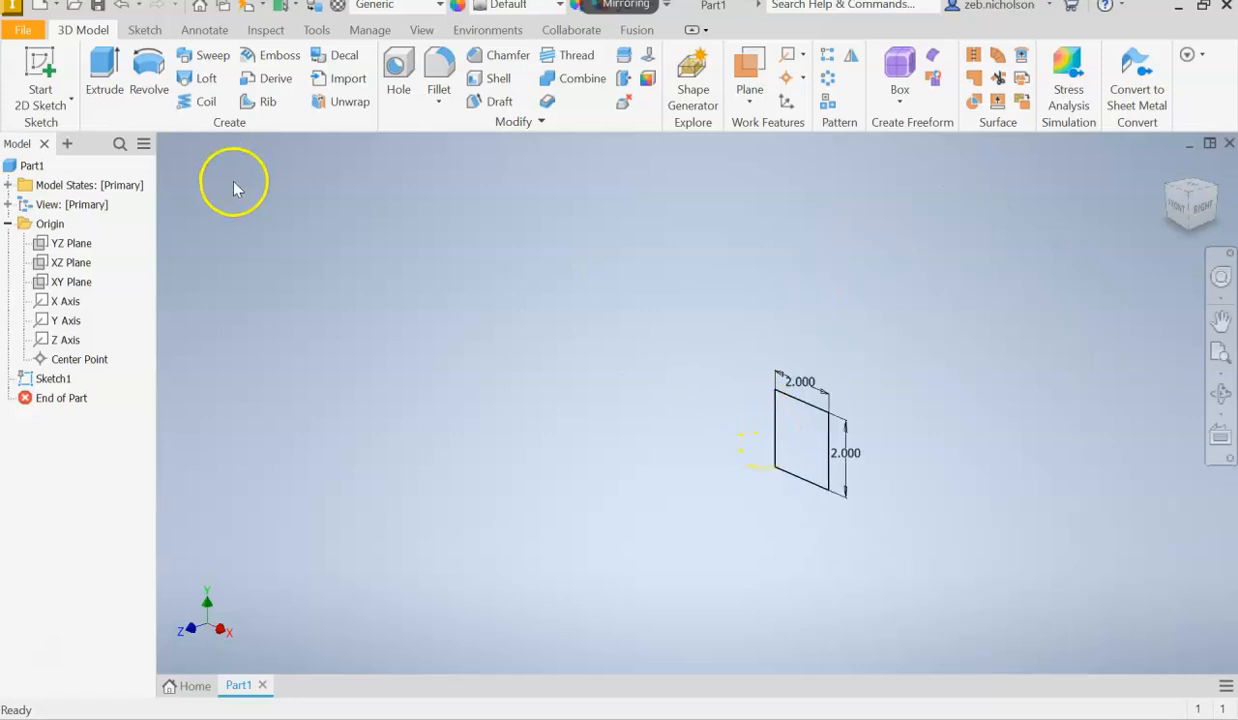
{"action": "key", "text": "F10"}
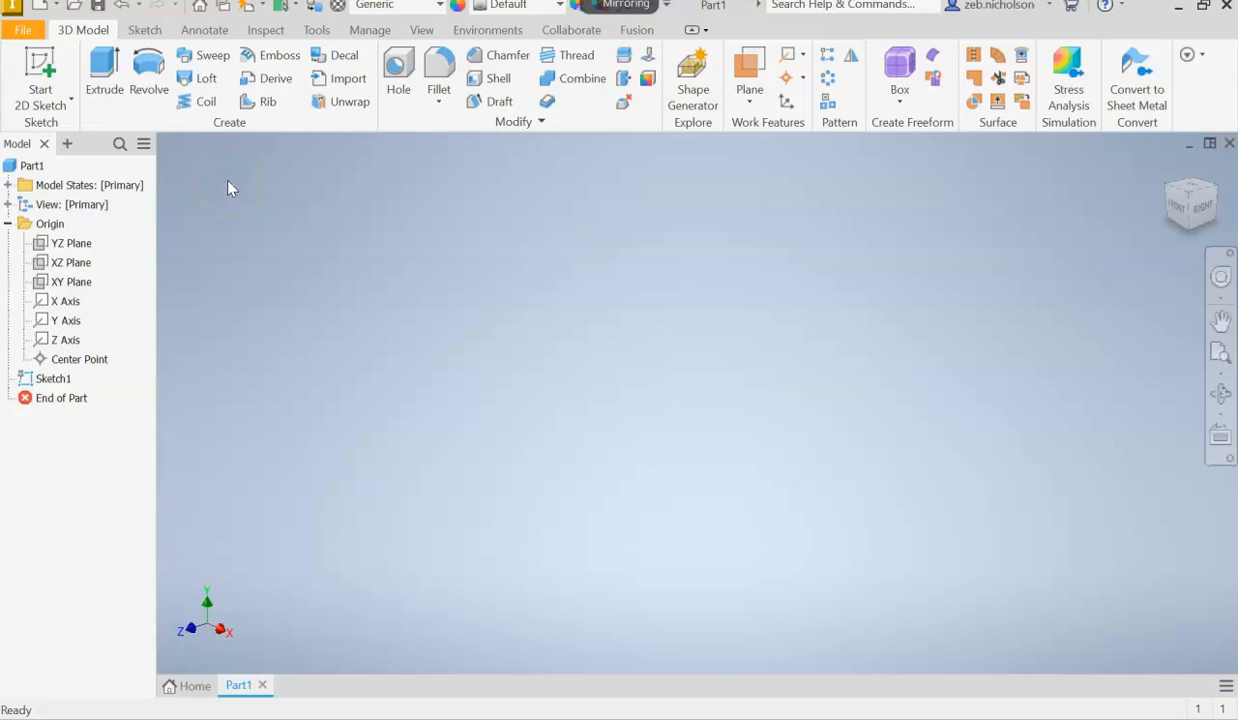
{"action": "key", "text": "F10"}
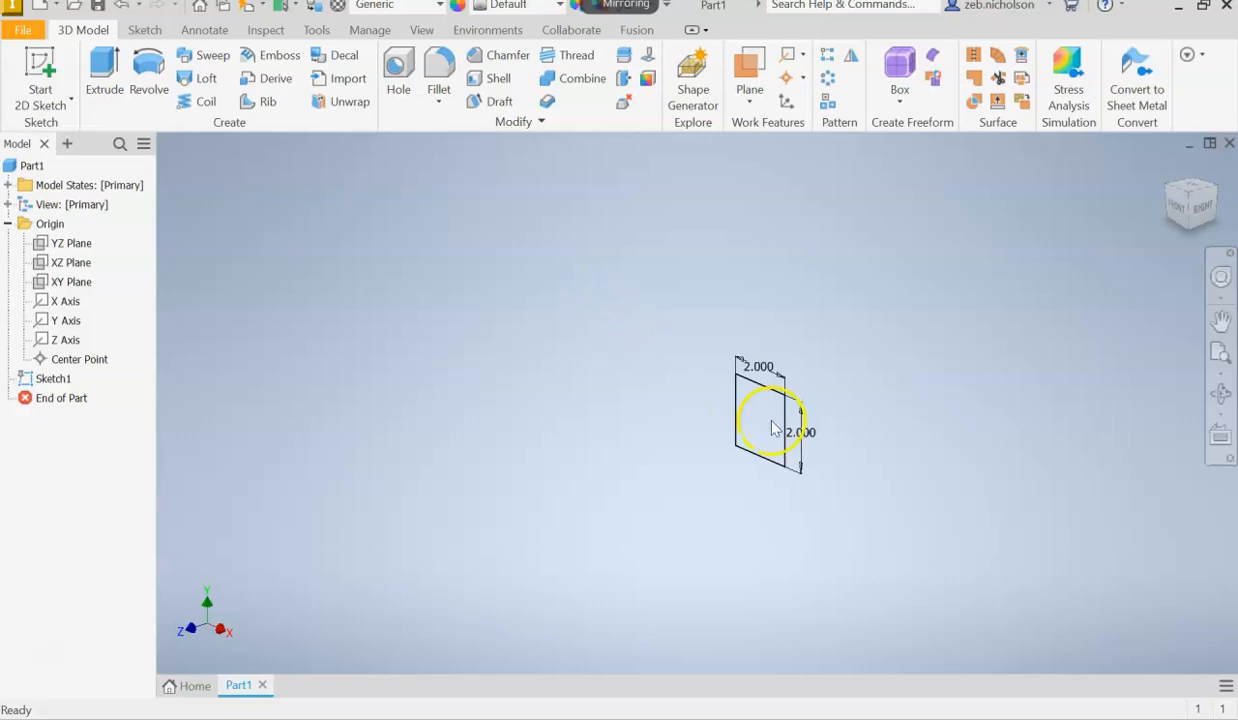
{"action": "scroll", "coordinate": [758, 424], "scroll_direction": "up", "scroll_amount": 5}
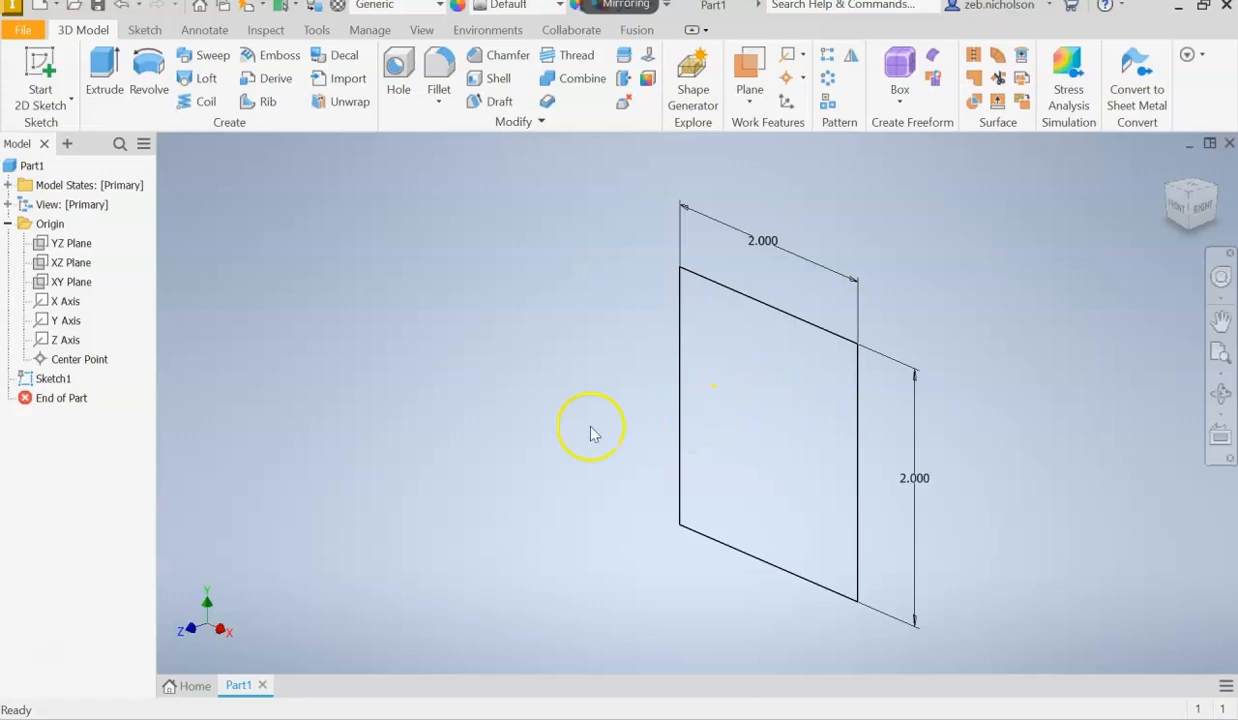
{"action": "scroll", "coordinate": [592, 425], "scroll_direction": "down", "scroll_amount": 10}
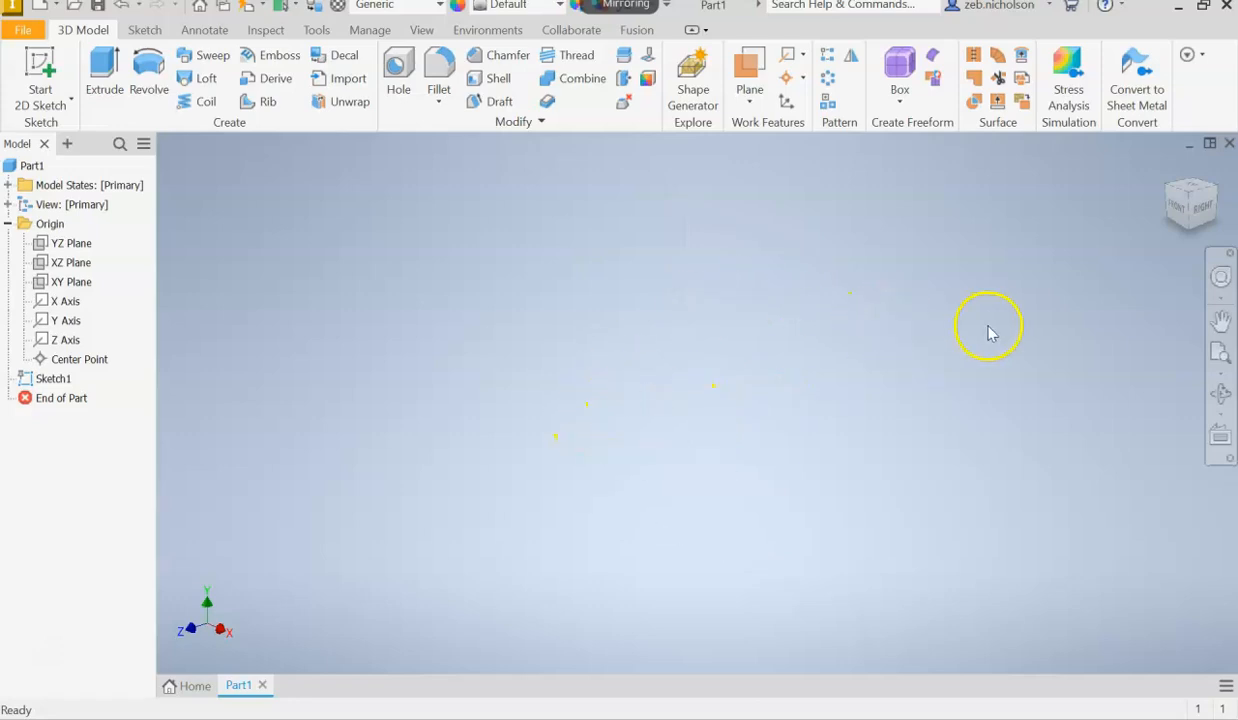
{"action": "scroll", "coordinate": [276, 221], "scroll_direction": "up", "scroll_amount": 2}
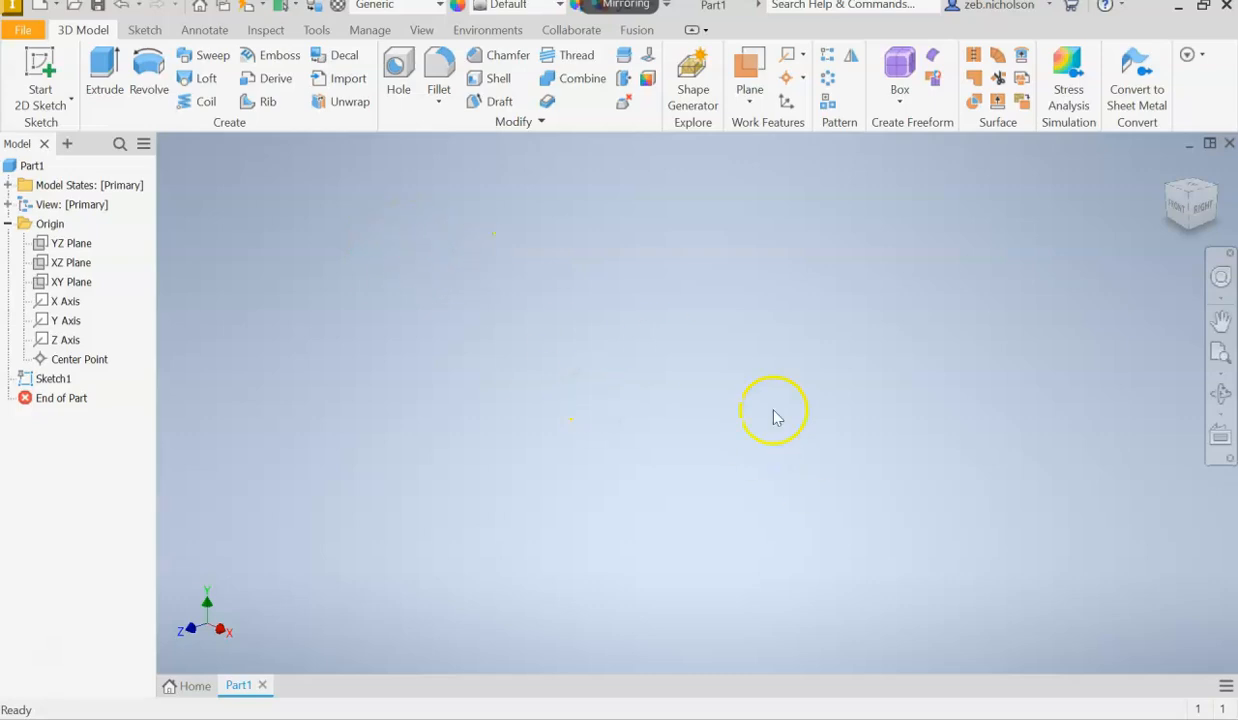
{"action": "mouse_move", "coordinate": [1162, 176]}
{"action": "left_click", "coordinate": [1166, 170]}
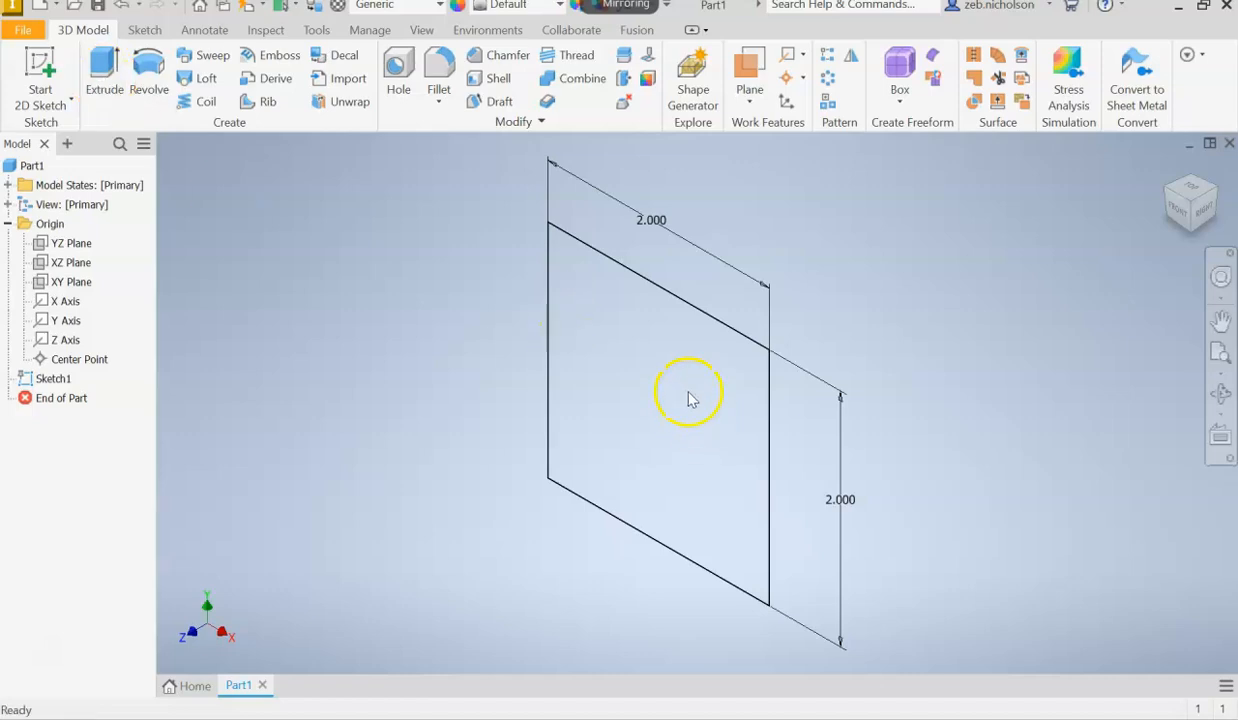
Step: Start an Extrude of the square profile in the default direction and set its distance to 2 in
{"action": "scroll", "coordinate": [688, 398], "scroll_direction": "down", "scroll_amount": 2}
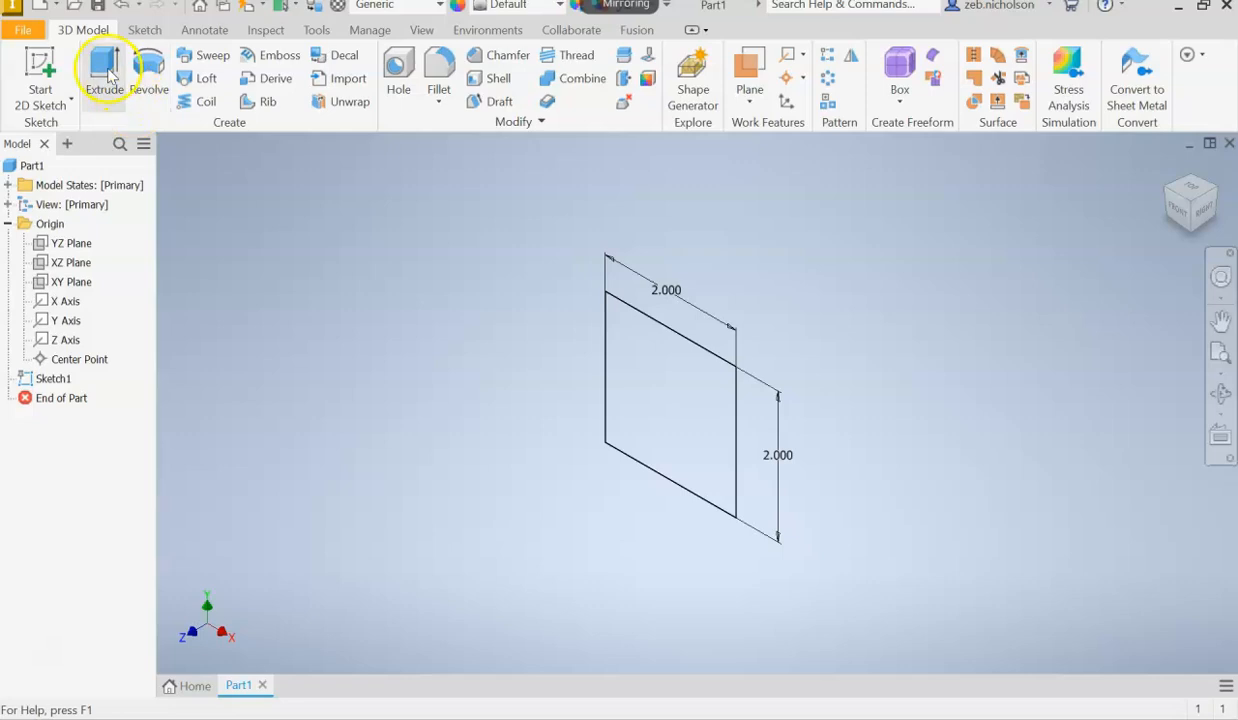
{"action": "left_click", "coordinate": [106, 75]}
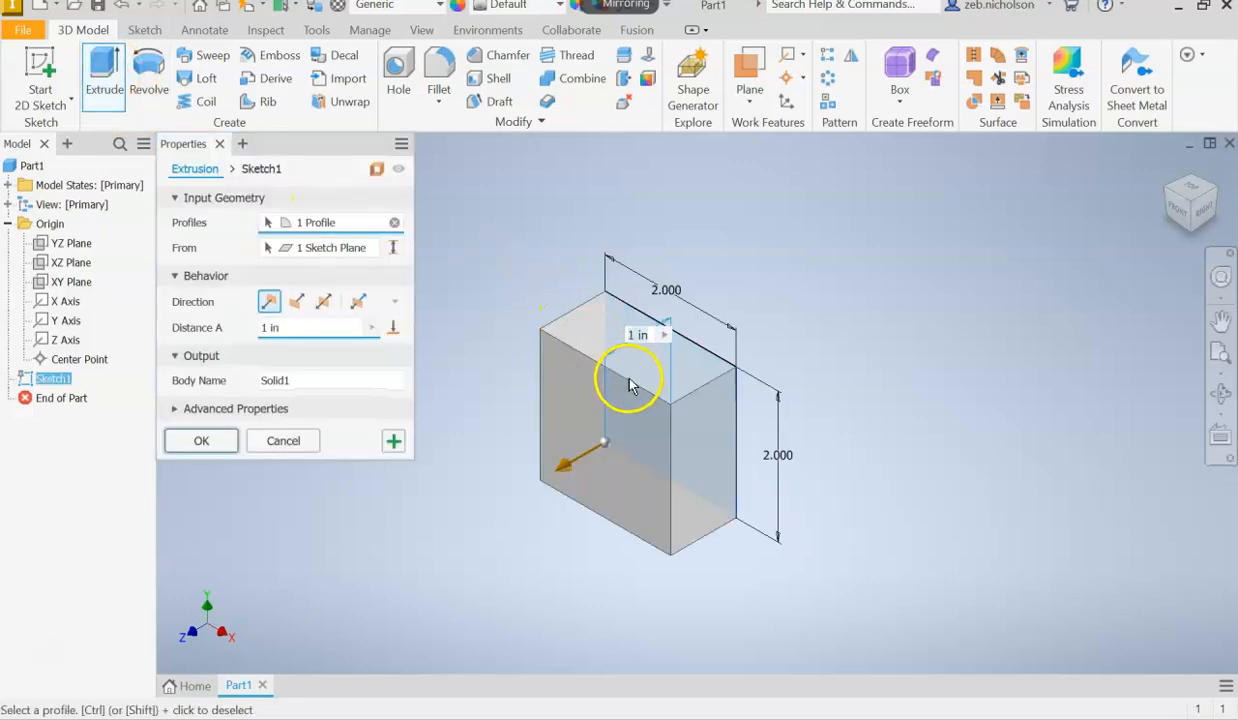
{"action": "left_click", "coordinate": [297, 303]}
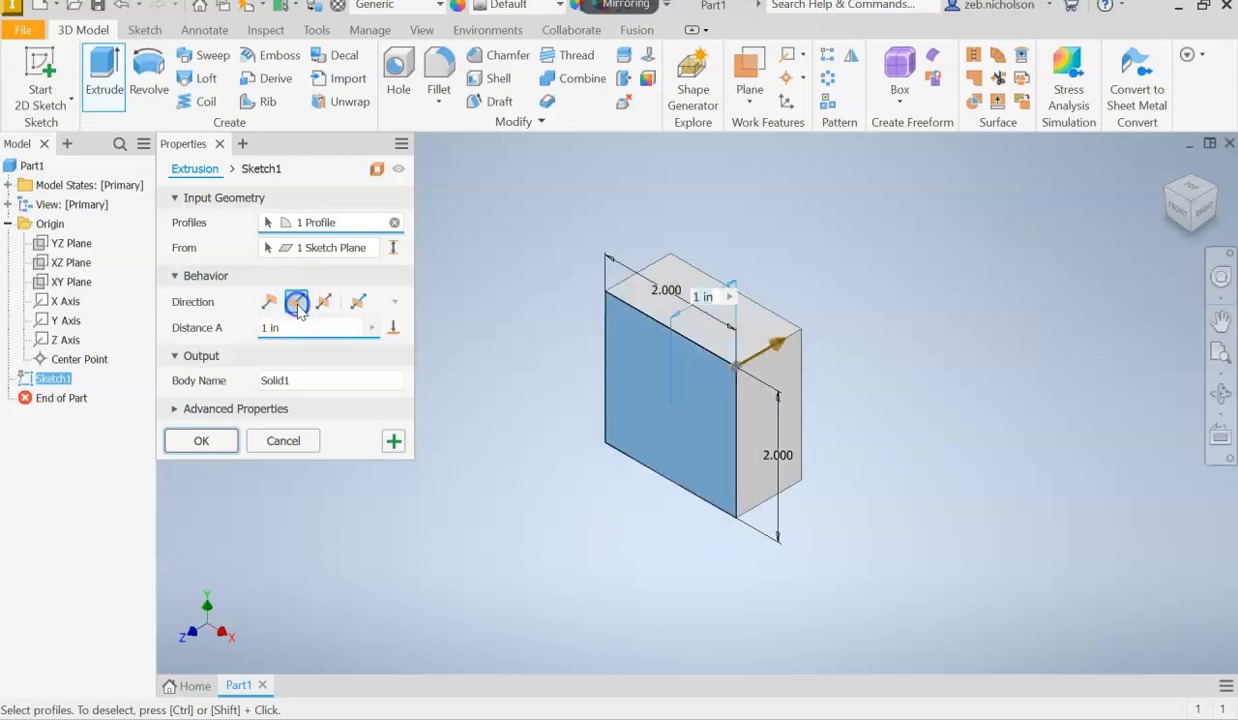
{"action": "left_click", "coordinate": [272, 301]}
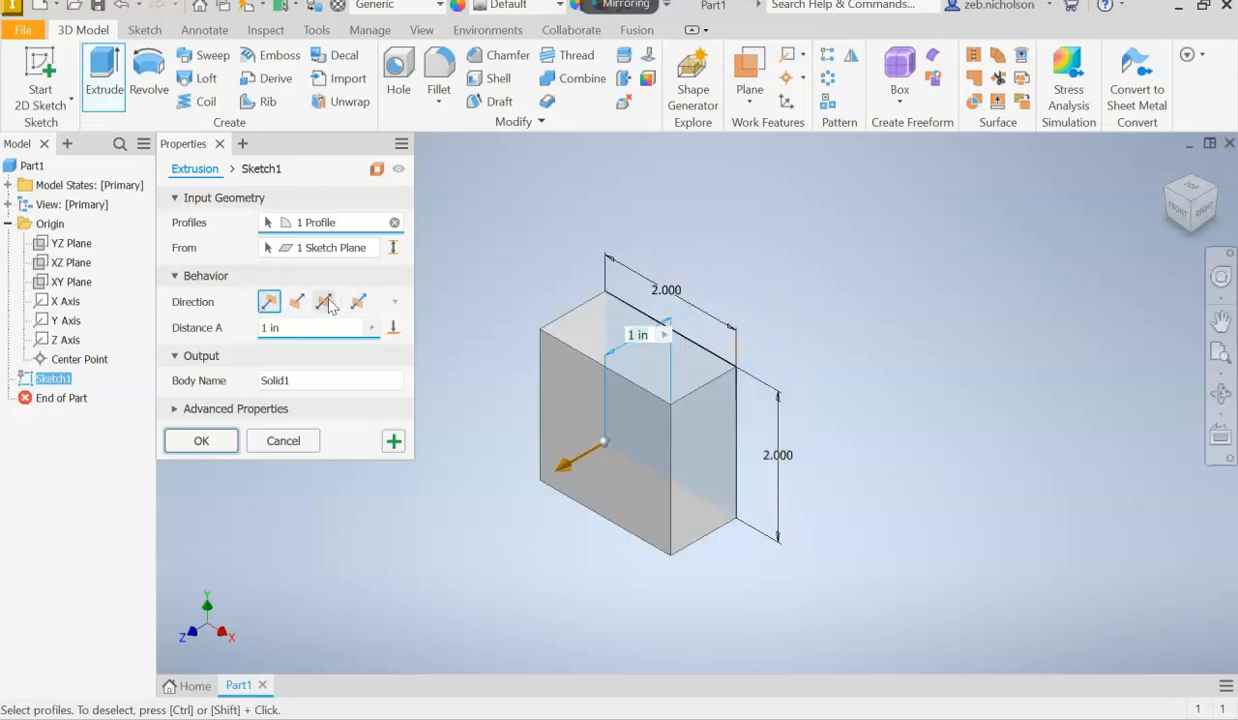
{"action": "left_click", "coordinate": [302, 327]}
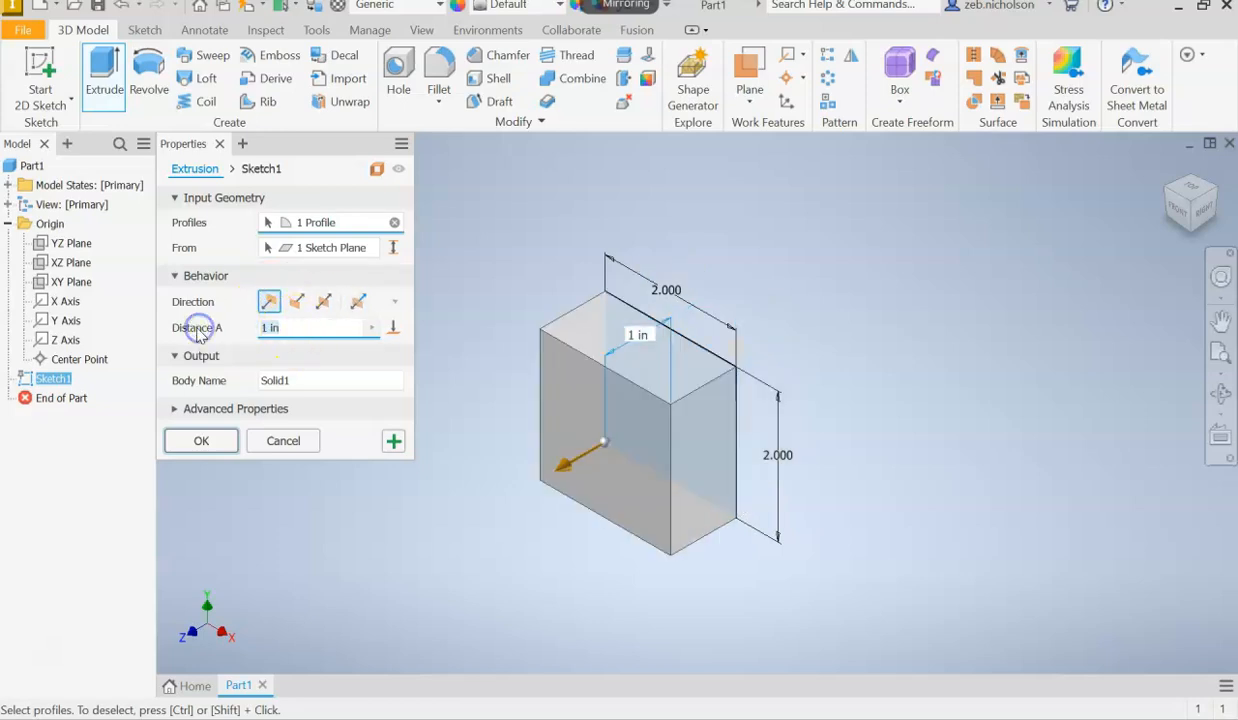
{"action": "type", "text": "2"}
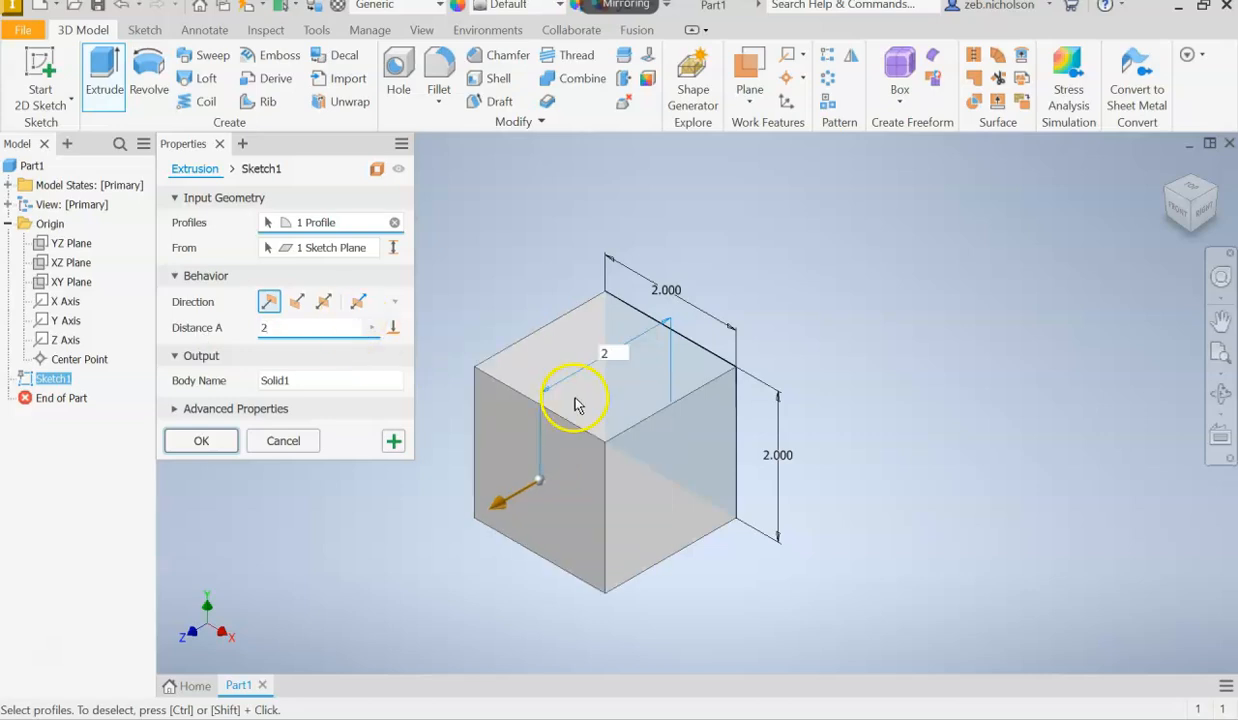
Step: Compare the flipped and symmetric directions in the preview, and create the extrusion in the default direction
{"action": "left_click", "coordinate": [297, 302]}
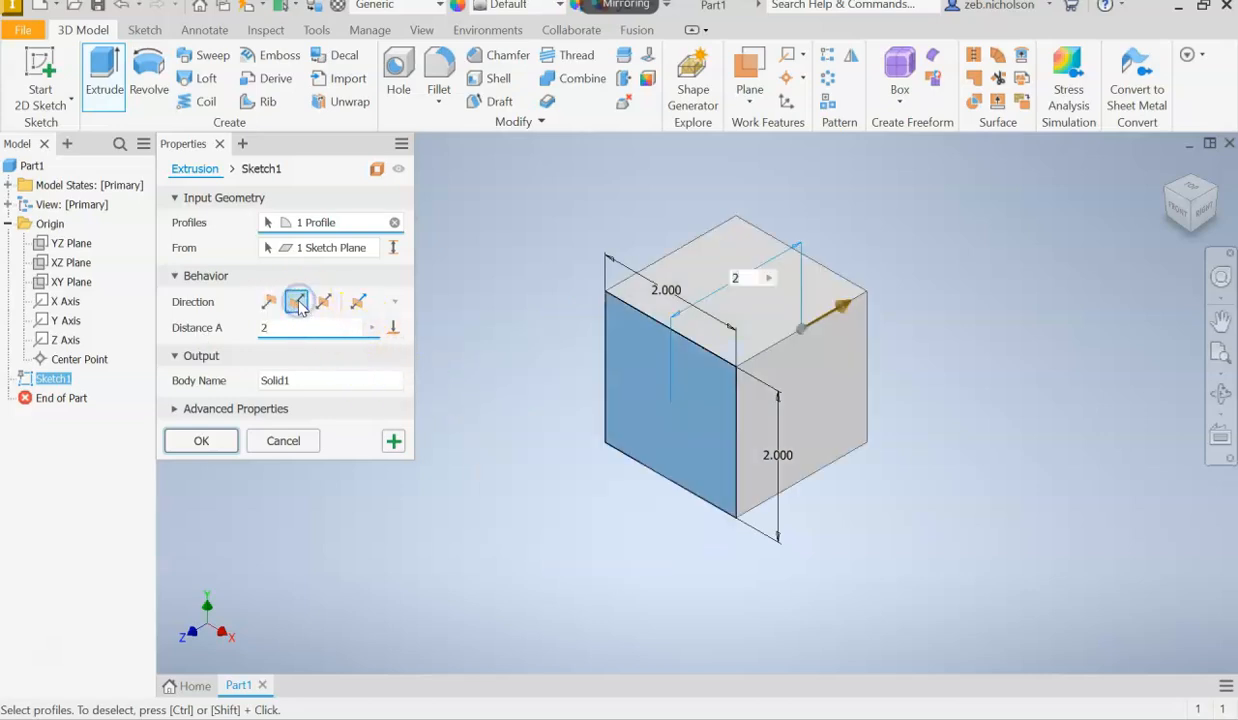
{"action": "left_click", "coordinate": [323, 304]}
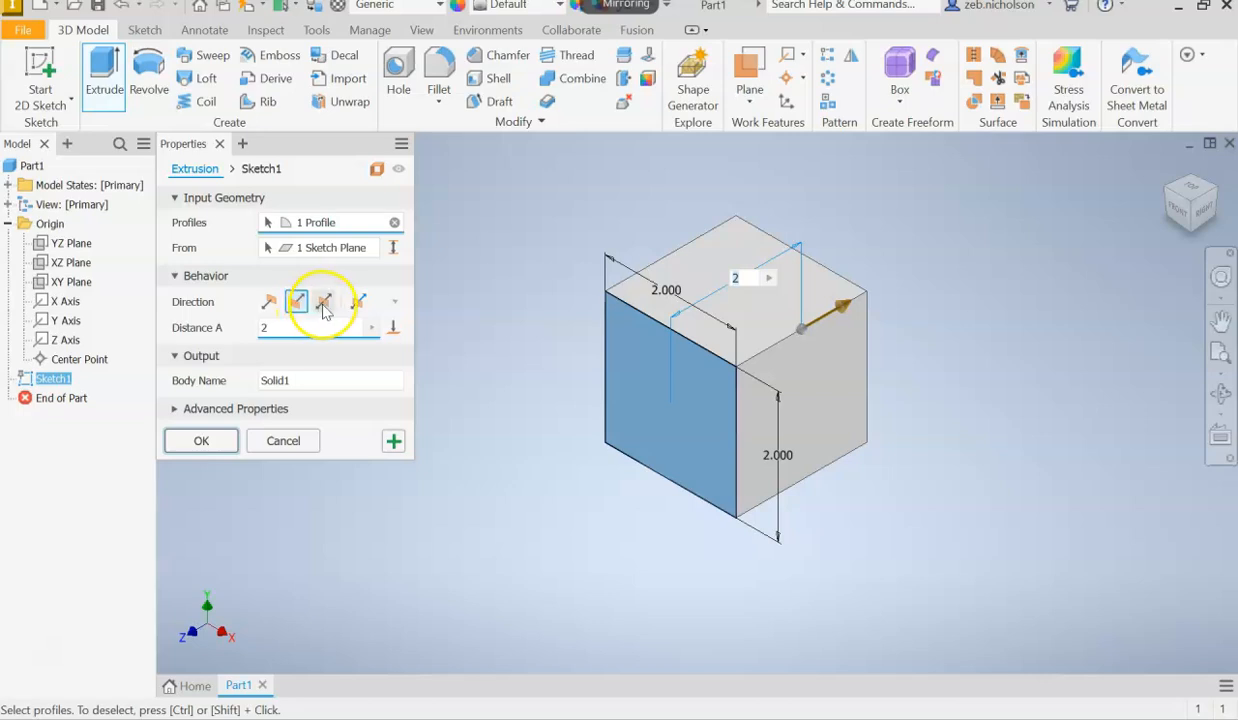
{"action": "left_click", "coordinate": [323, 304]}
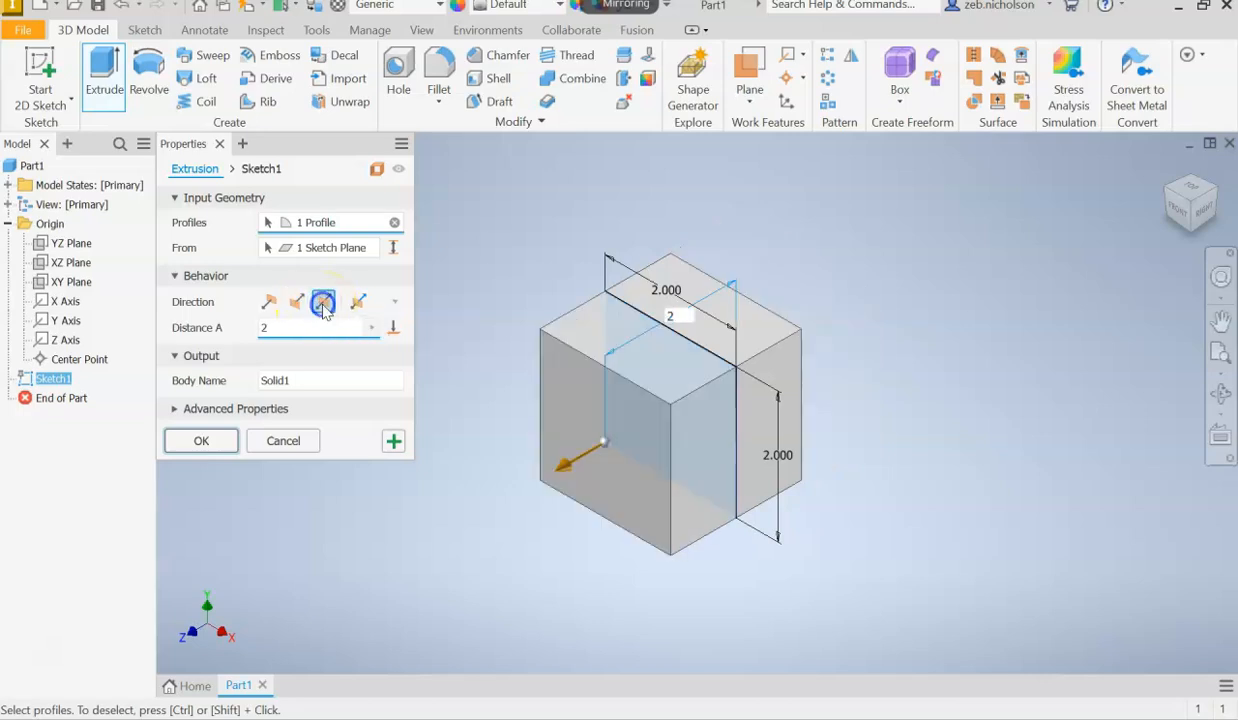
{"action": "left_click", "coordinate": [645, 320]}
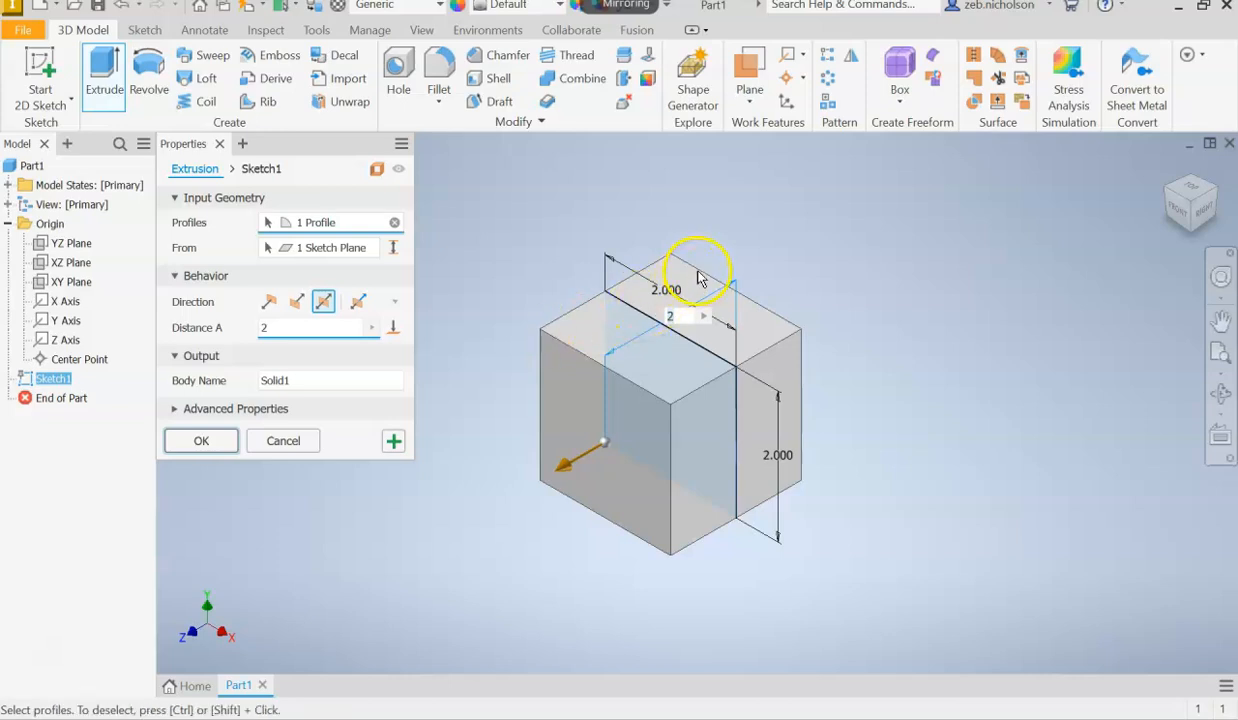
{"action": "left_click", "coordinate": [269, 302]}
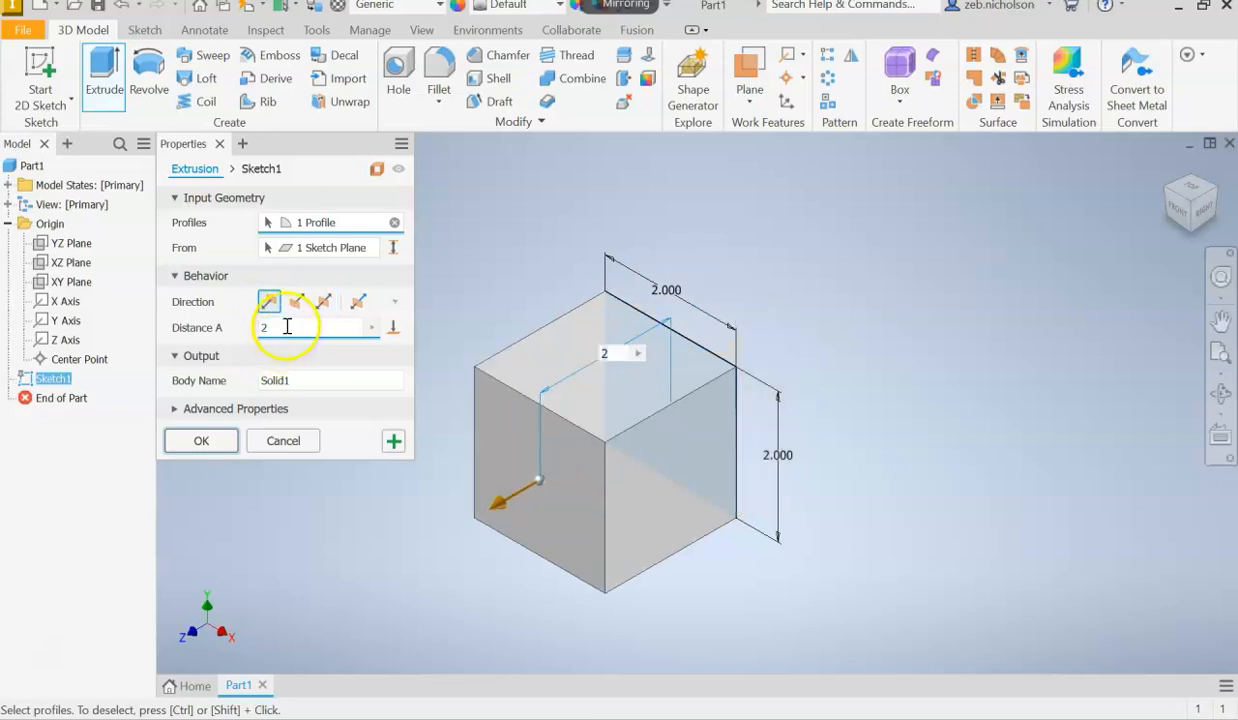
{"action": "left_click", "coordinate": [200, 446]}
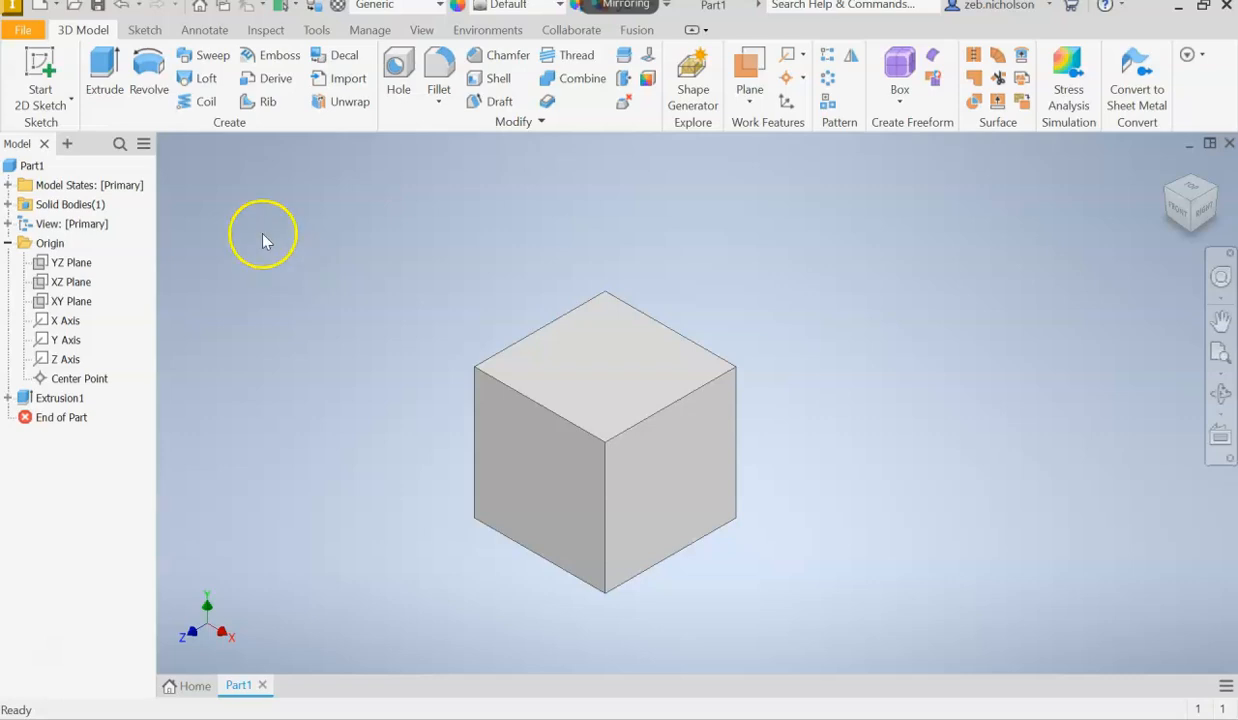
Step: Open the cube extrusion's underlying sketch for editing
{"action": "right_click", "coordinate": [62, 400]}
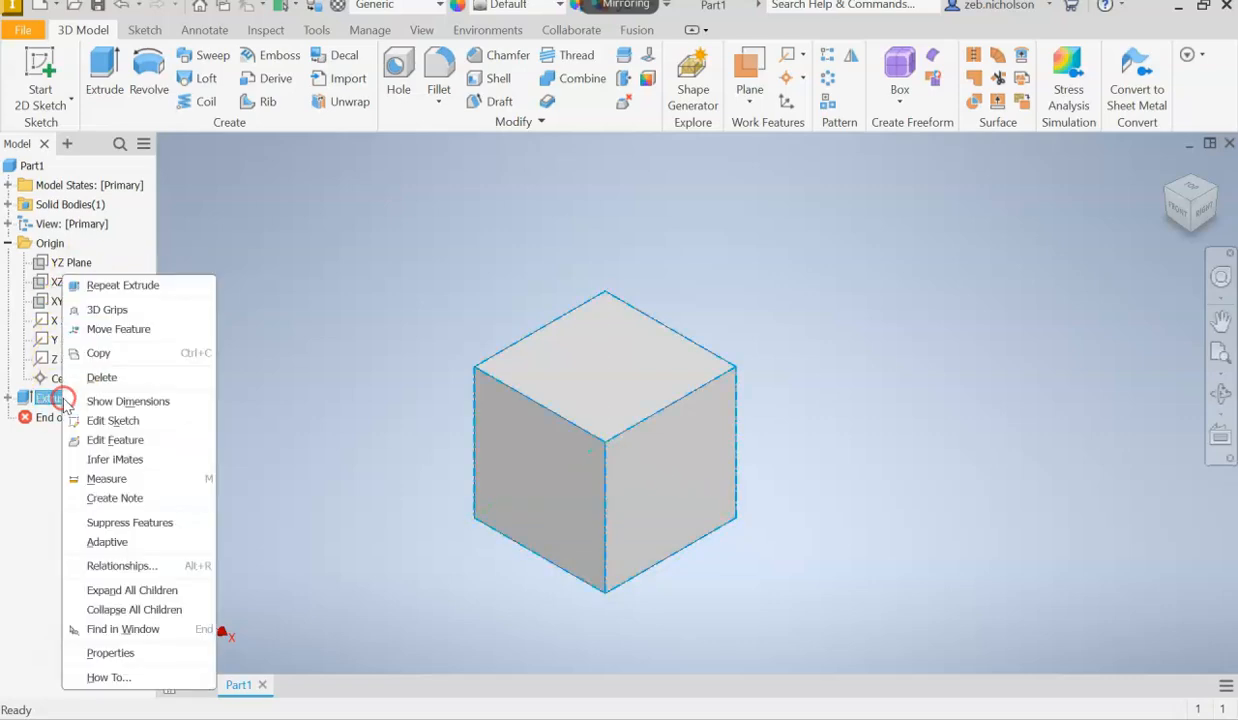
{"action": "left_click", "coordinate": [125, 420]}
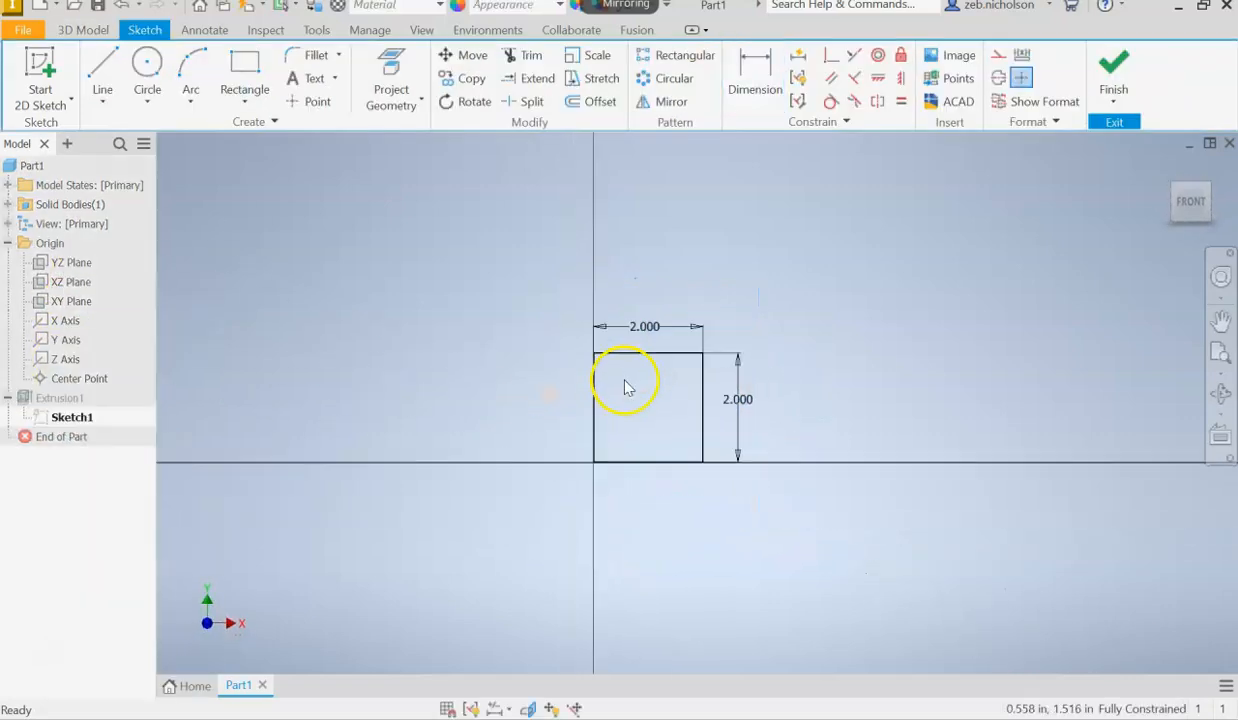
Step: Sketch a circle to the right of the square and a three-point arc from the circle across above the square, and undo both
{"action": "left_click", "coordinate": [147, 72]}
{"action": "left_click", "coordinate": [868, 246]}
{"action": "left_click", "coordinate": [186, 66]}
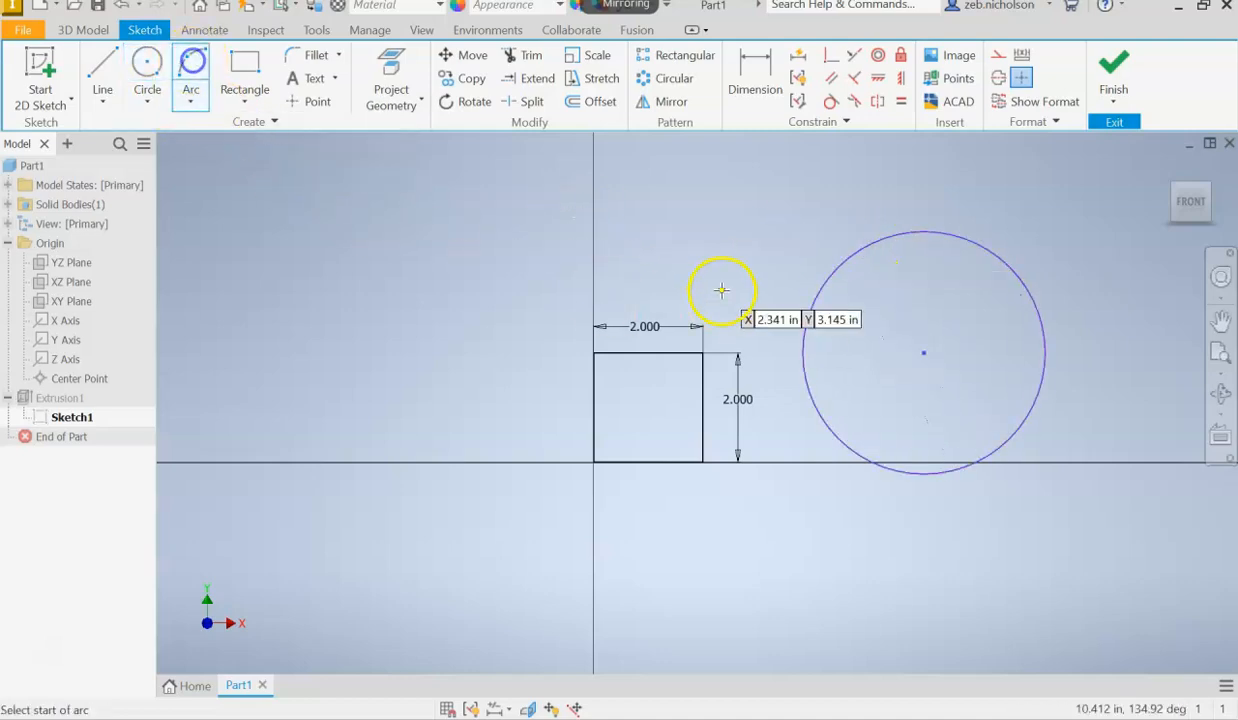
{"action": "left_click", "coordinate": [850, 259]}
{"action": "left_click", "coordinate": [483, 227]}
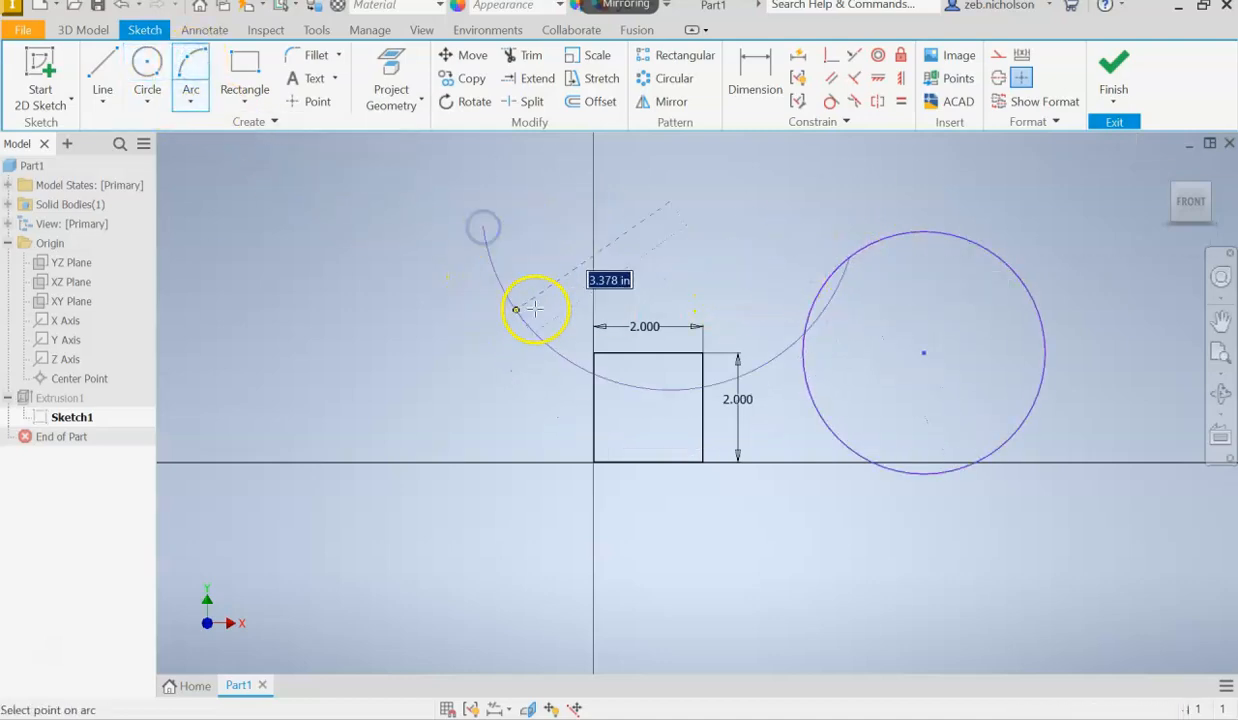
{"action": "left_click", "coordinate": [652, 282]}
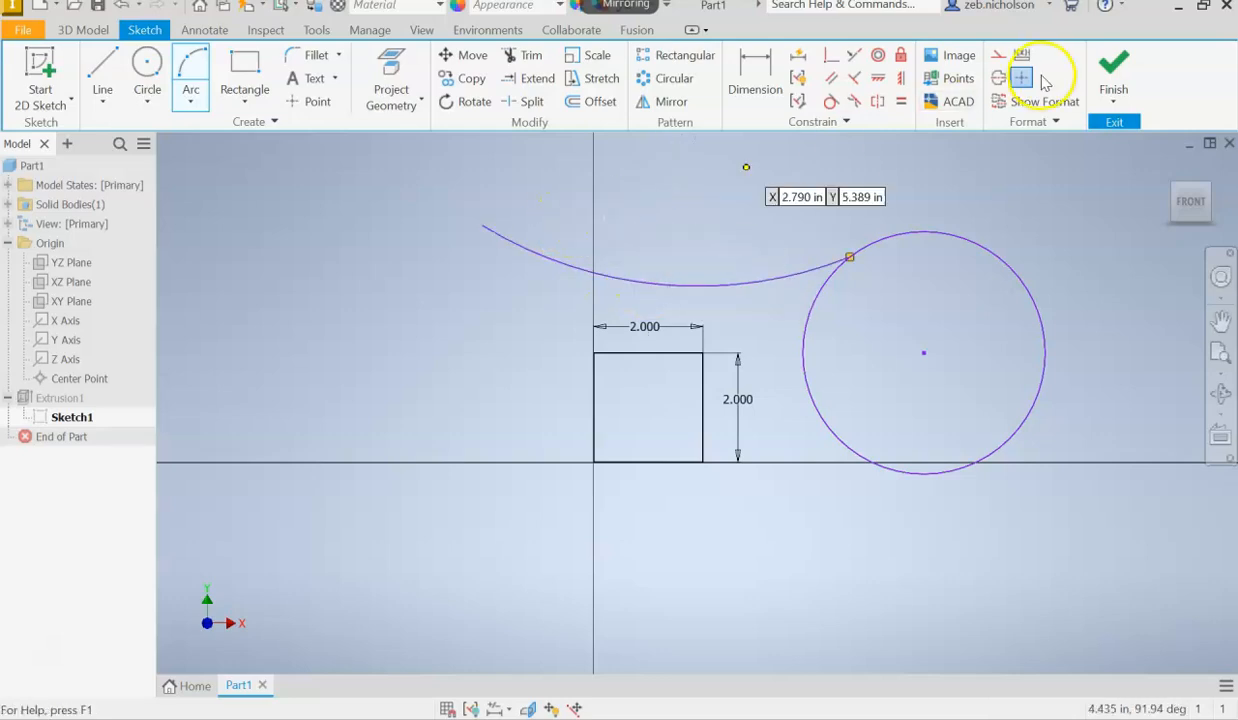
{"action": "key", "text": "ctrl+z"}
{"action": "key", "text": "ctrl+z"}
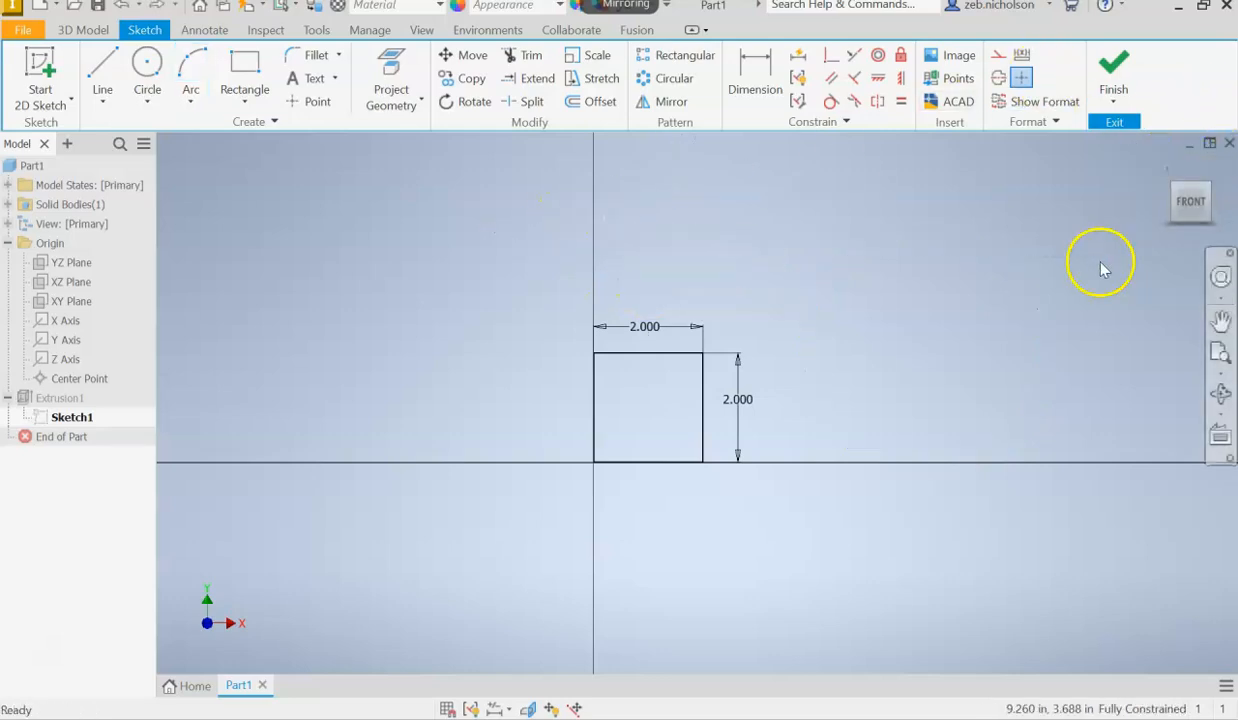